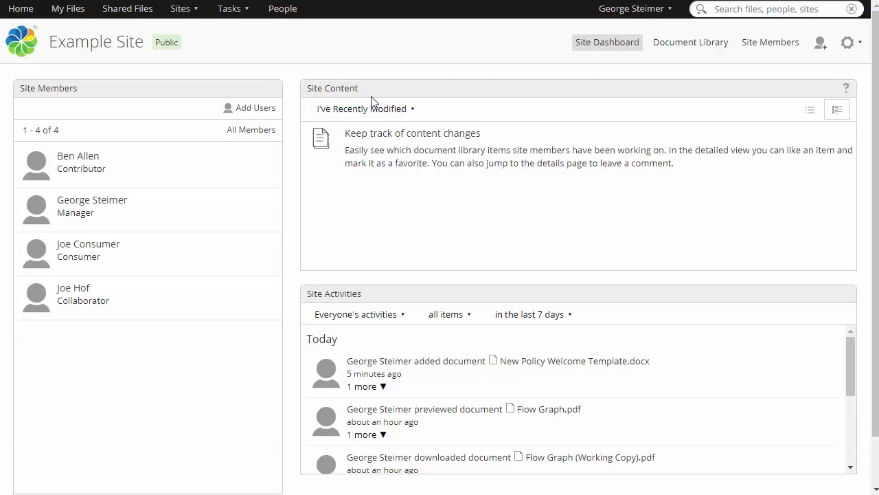
# - Open the Projects folder TSG-Construction-003 in the site's document library
pyautogui.click(693, 51)
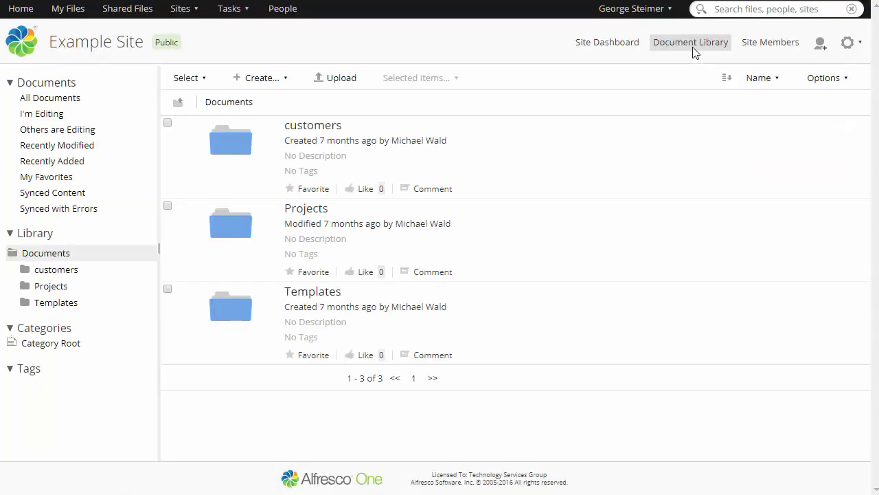
pyautogui.click(22, 286)
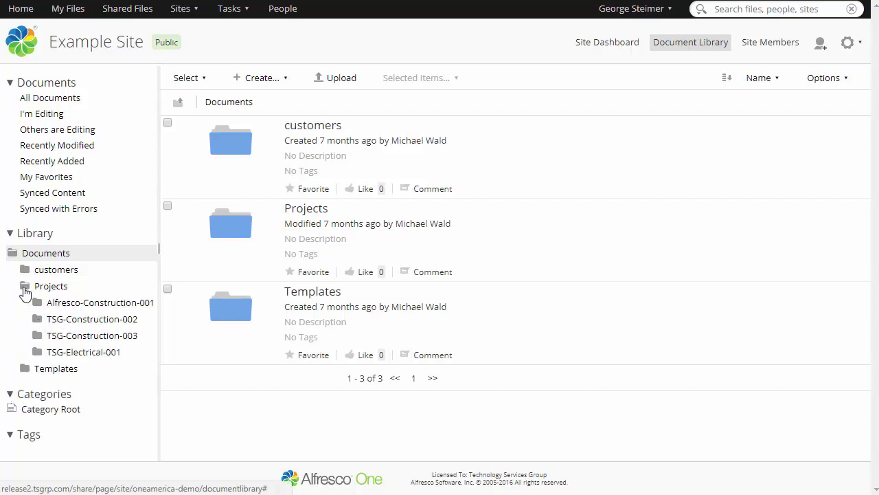
pyautogui.click(65, 337)
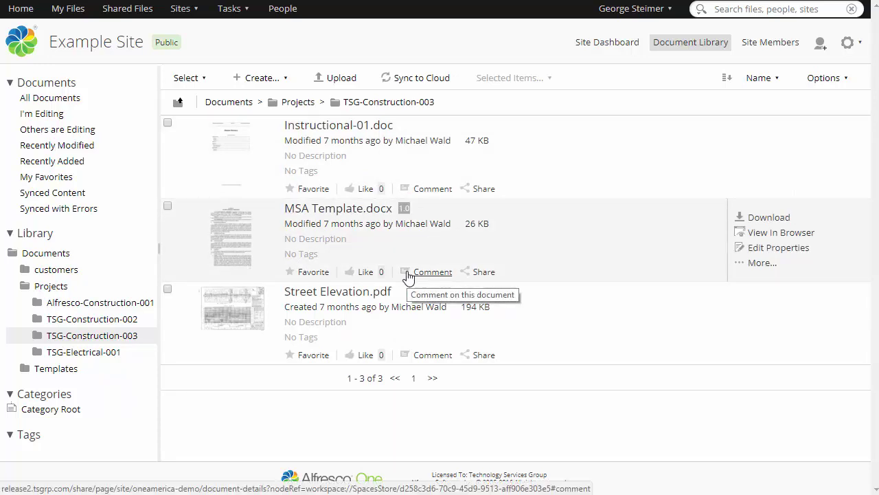
# - Upload New Policy Welcome Template.docx and Quote for Public DNO.msg from the local Insurance folder into TSG-Construction-003
pyautogui.click(342, 79)
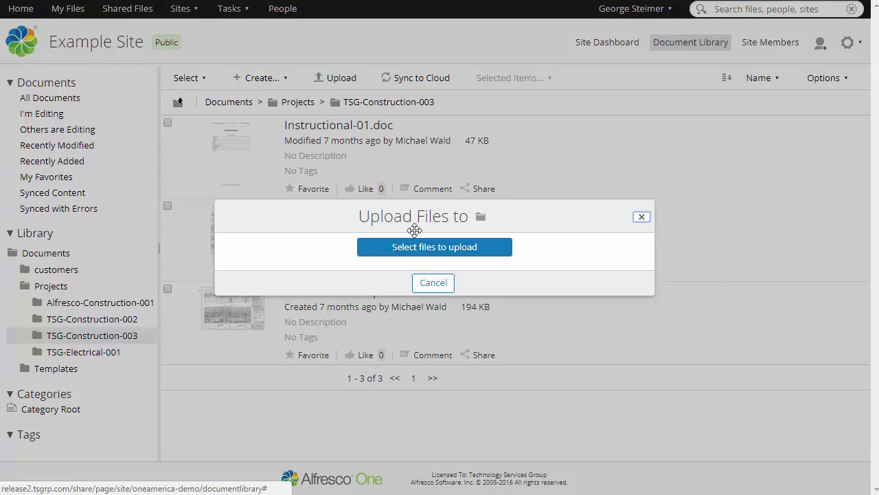
pyautogui.click(641, 219)
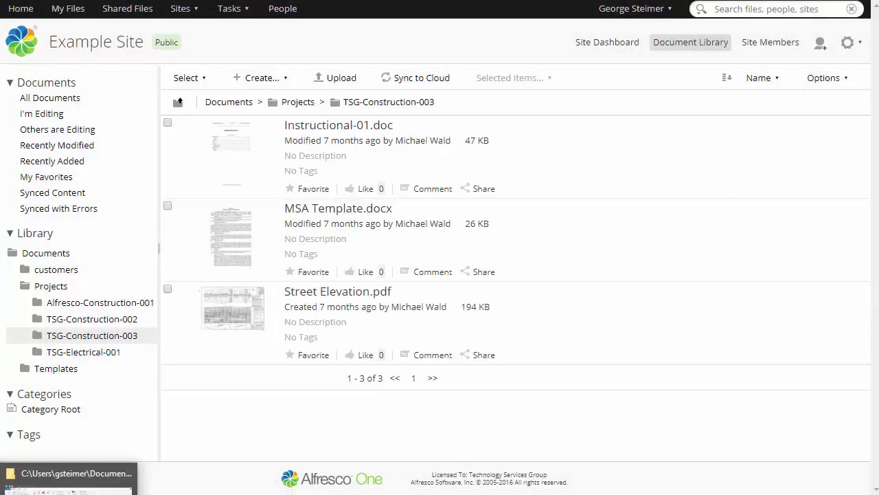
pyautogui.click(76, 474)
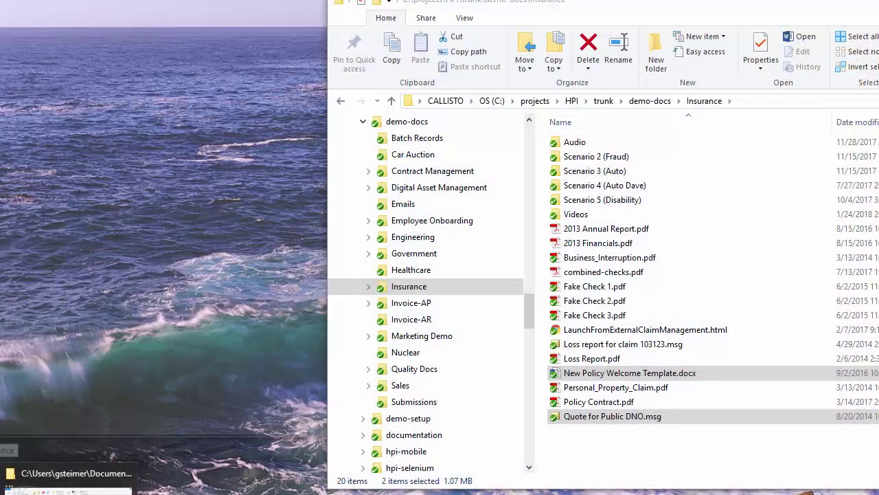
pyautogui.click(2, 481)
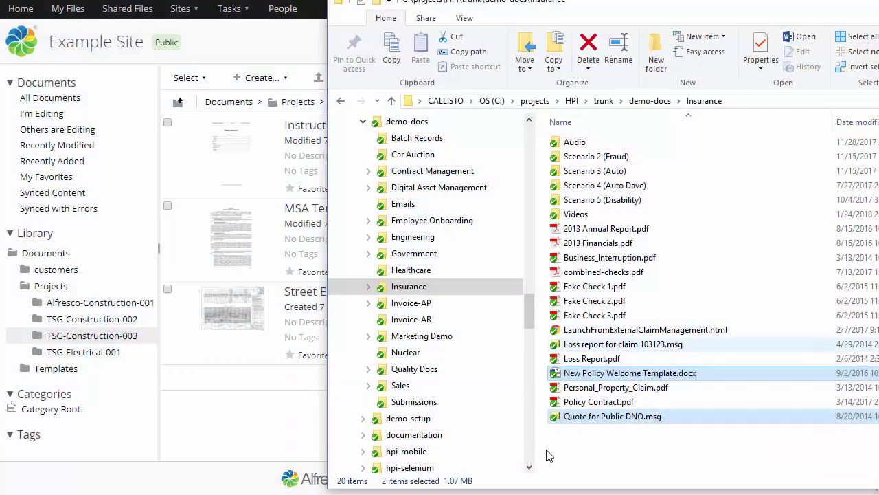
pyautogui.moveTo(611, 376); pyautogui.dragTo(268, 194)
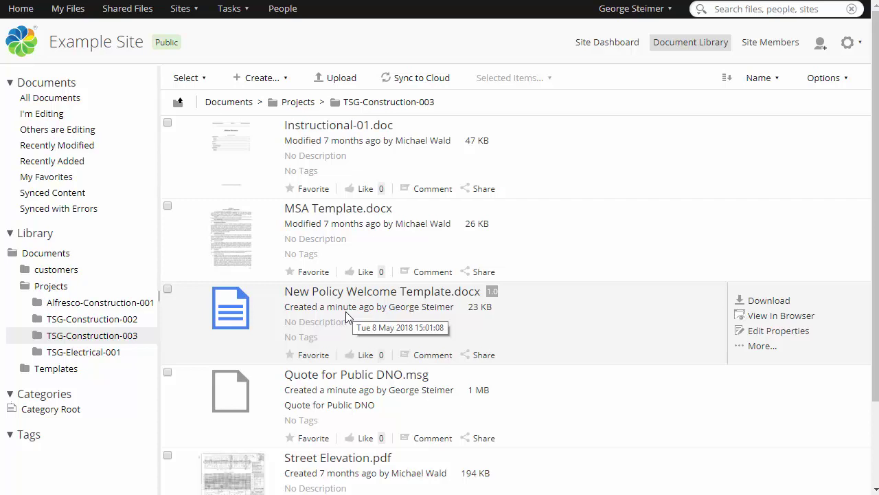
# - Review the editable properties of New Policy Welcome Template.docx in the folder list without saving anything
pyautogui.click(754, 330)
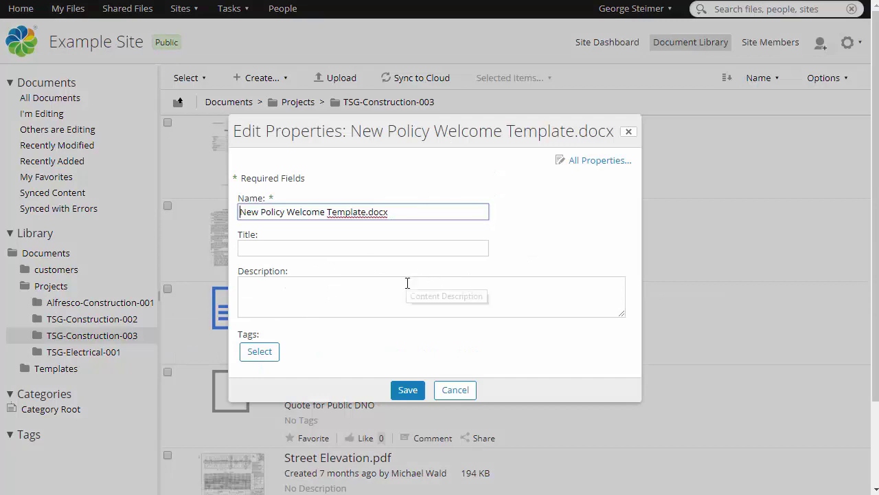
pyautogui.click(454, 389)
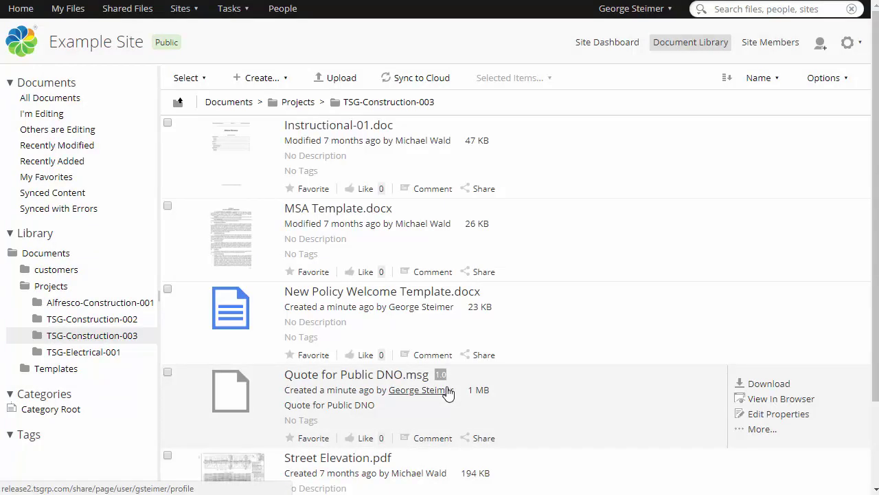
pyautogui.click(448, 390)
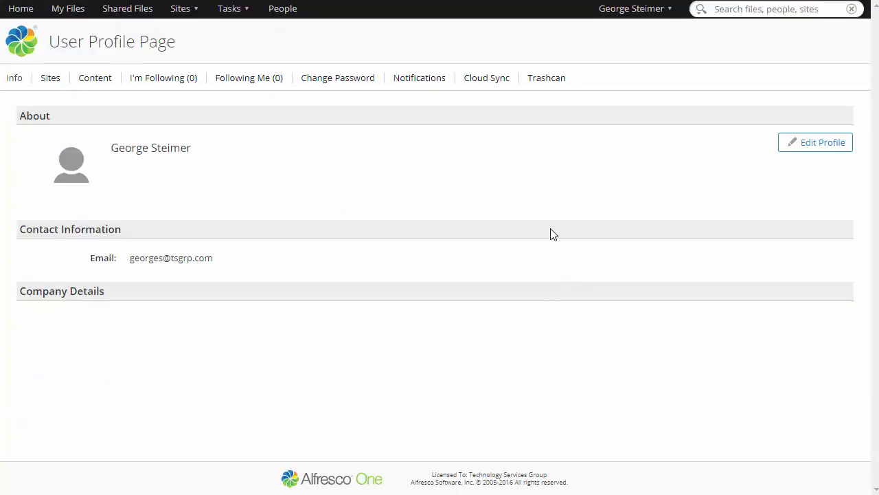
pyautogui.hotkey('alt', 'Left')
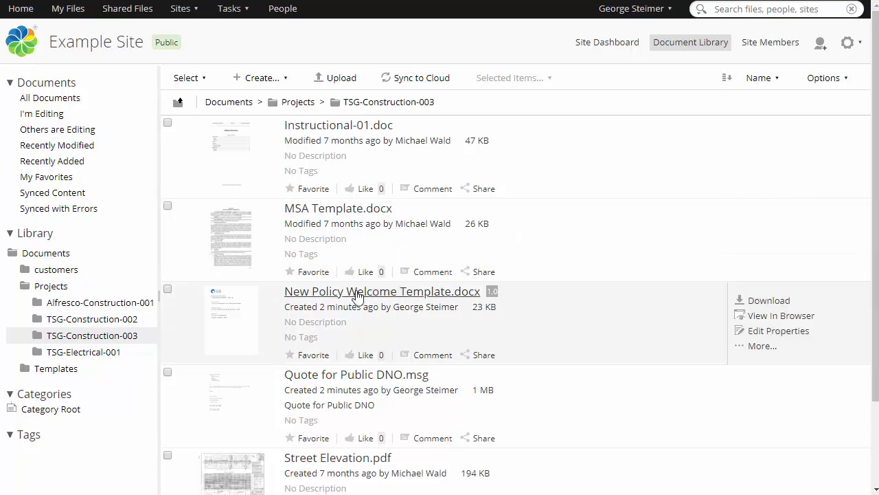
# - Open the details of New Policy Welcome Template.docx and examine its available actions, sharing link and tags
pyautogui.click(356, 292)
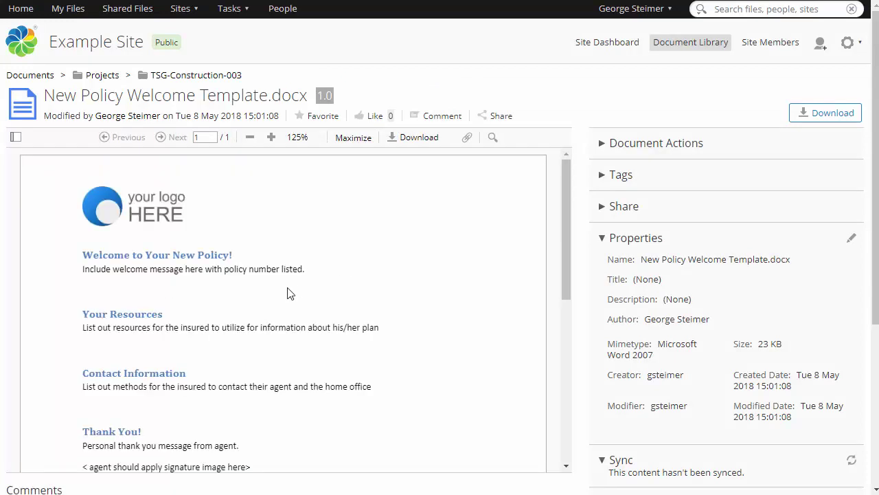
pyautogui.click(602, 146)
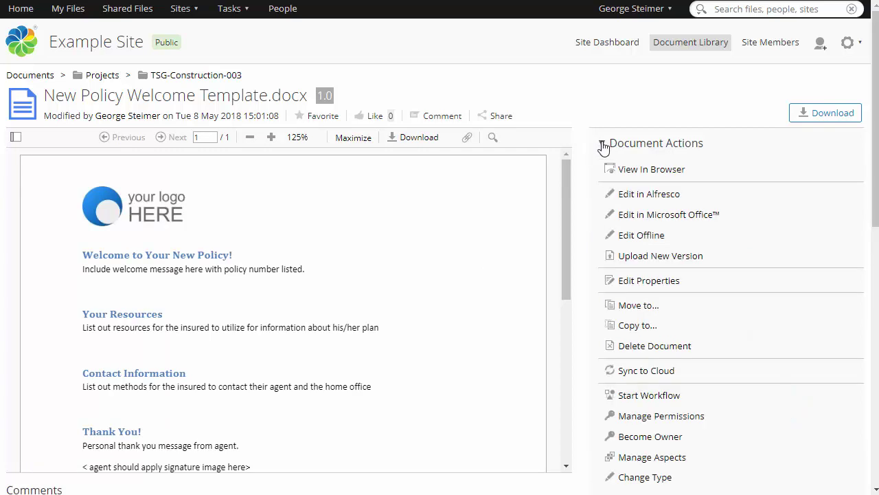
pyautogui.click(603, 146)
pyautogui.click(601, 206)
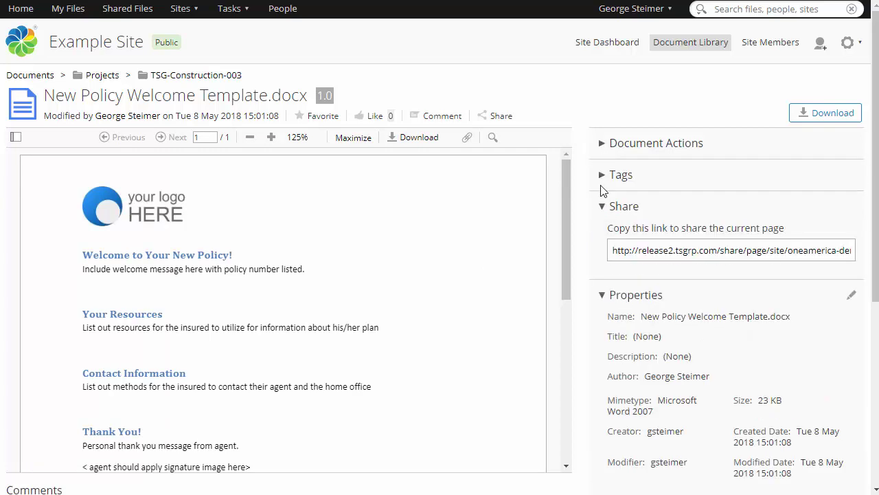
pyautogui.click(603, 180)
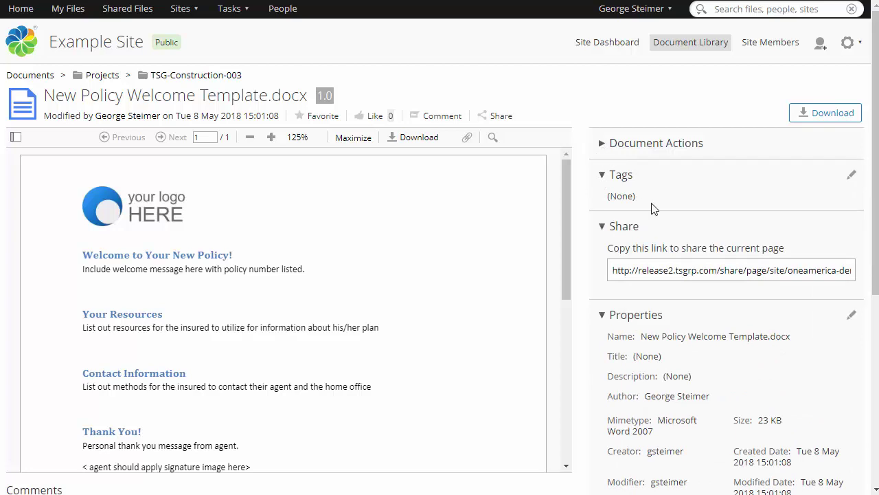
# - Check out New Policy Welcome Template.docx for offline editing and save the working copy in the local demo folder
pyautogui.click(602, 147)
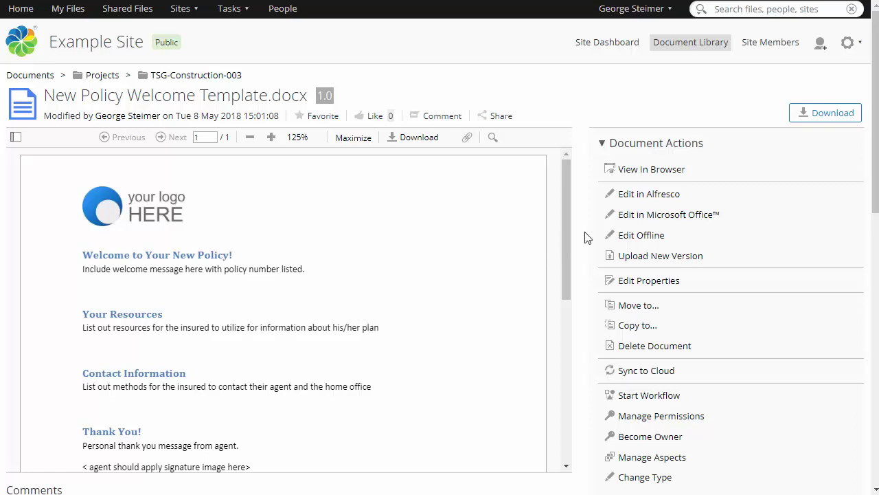
pyautogui.click(622, 244)
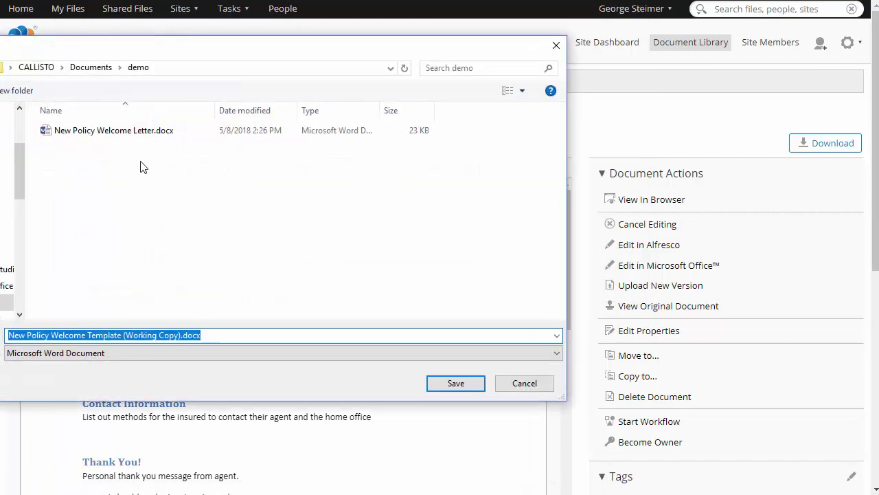
pyautogui.click(447, 386)
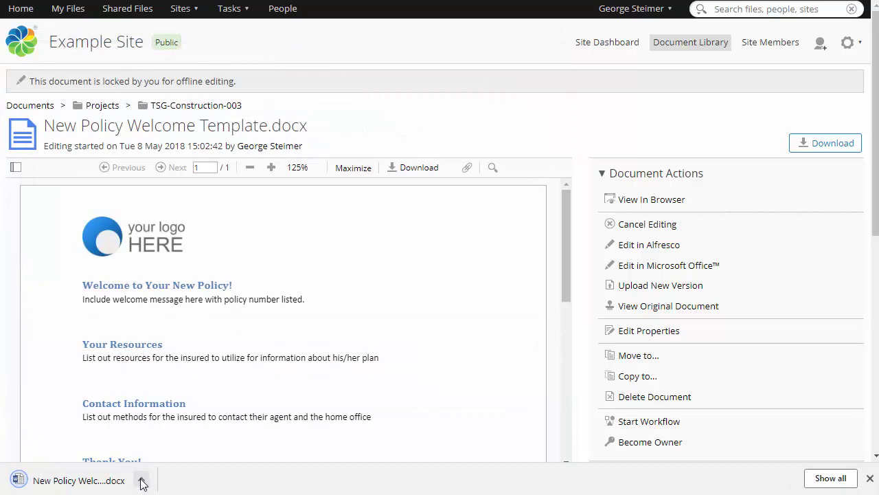
# - Open the downloaded working copy in Word, enable editing and append "Updated!" to the "Welcome to Your New Policy!" heading
pyautogui.click(141, 480)
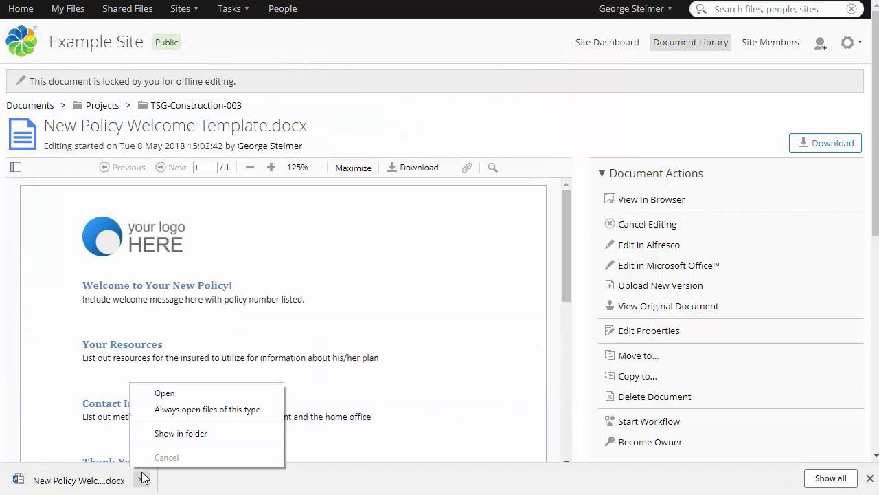
pyautogui.click(172, 395)
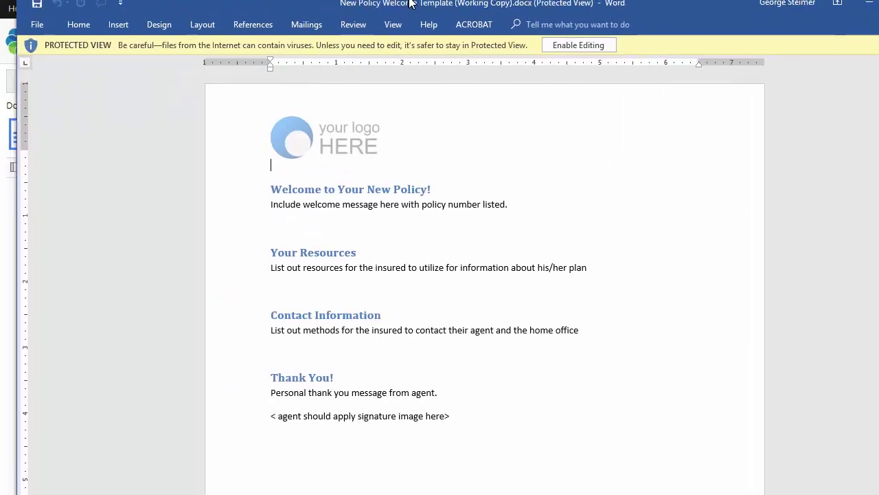
pyautogui.click(554, 49)
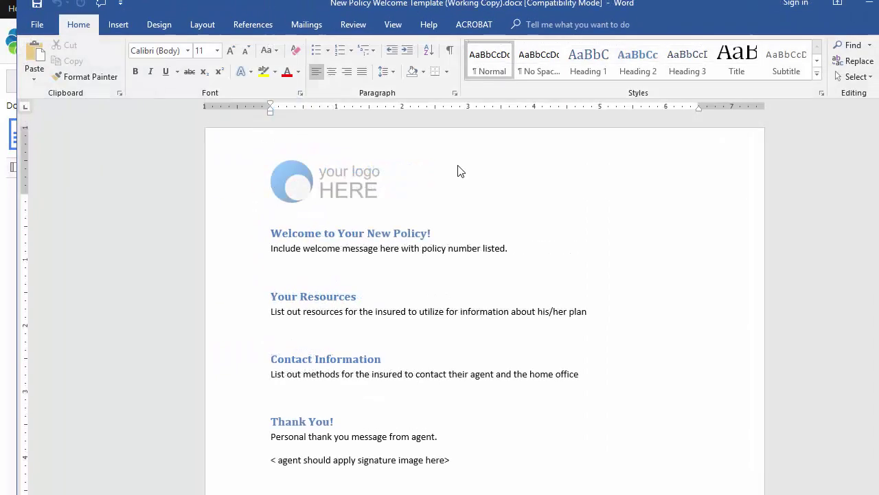
pyautogui.click(444, 234)
pyautogui.write('U')
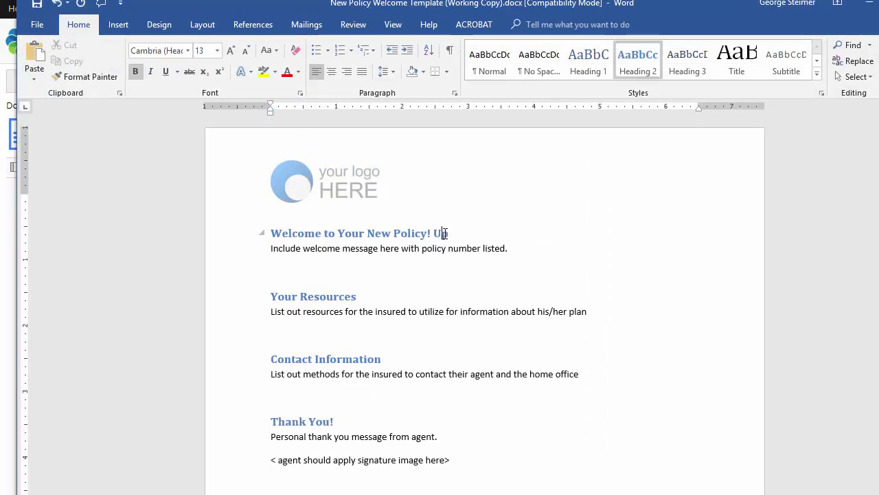
pyautogui.write('pdated!')
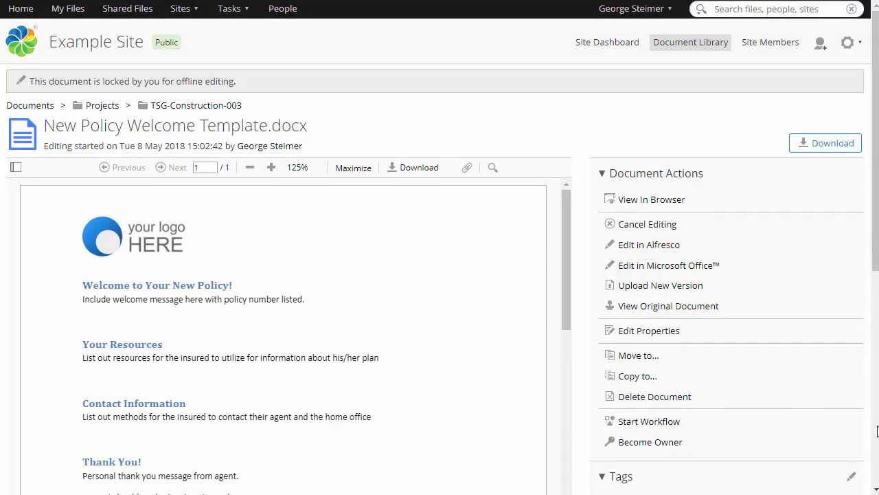
# - Upload New Policy Welcome Template (Working Copy).docx from the demo folder as a new version with minor changes (1.1)
pyautogui.click(645, 286)
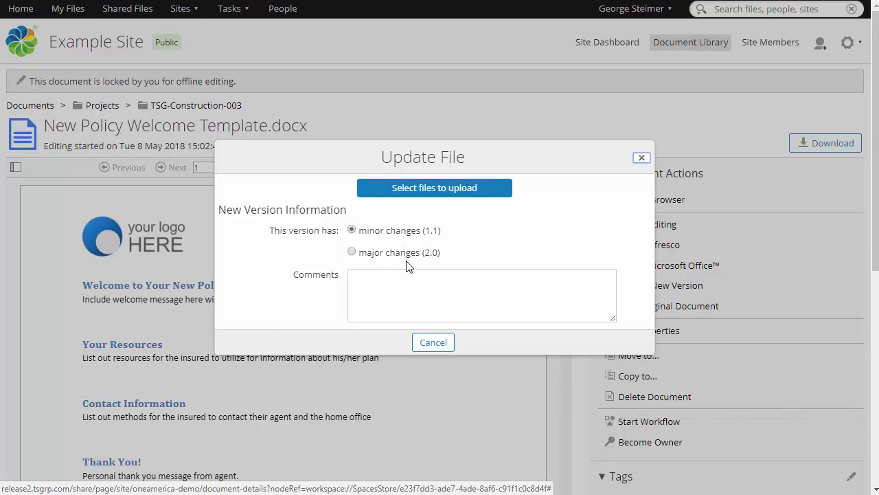
pyautogui.click(411, 198)
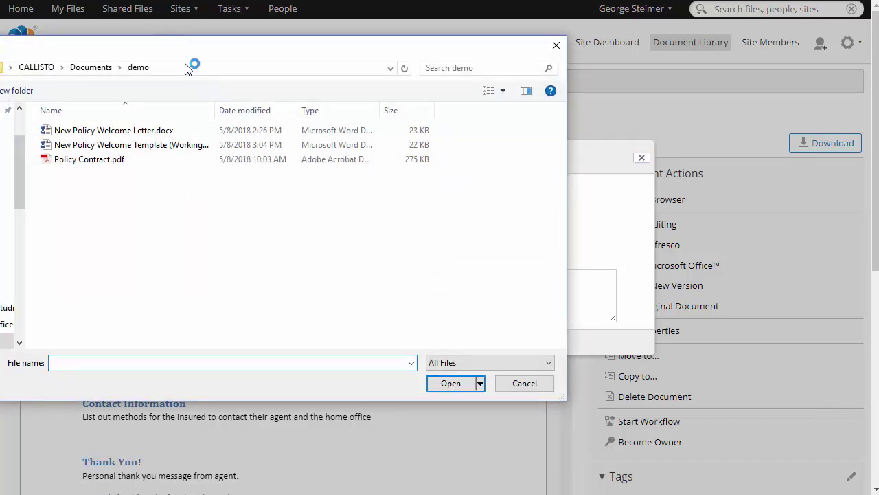
pyautogui.click(241, 162)
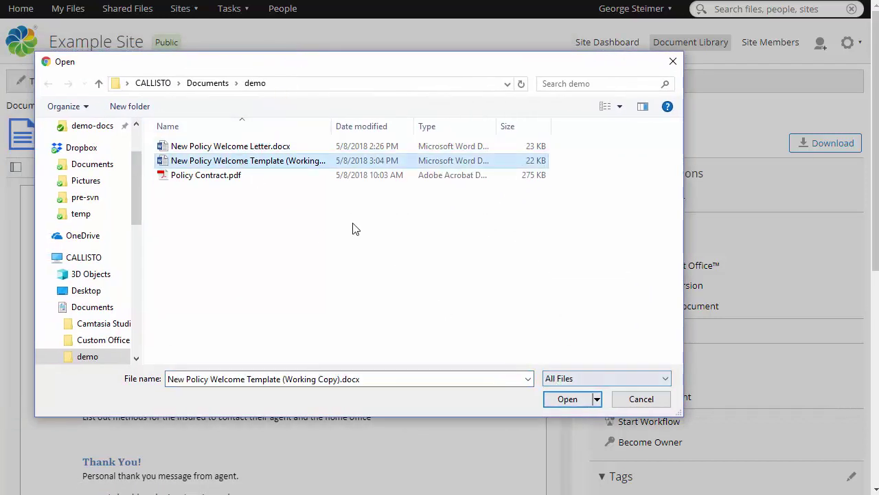
pyautogui.click(568, 399)
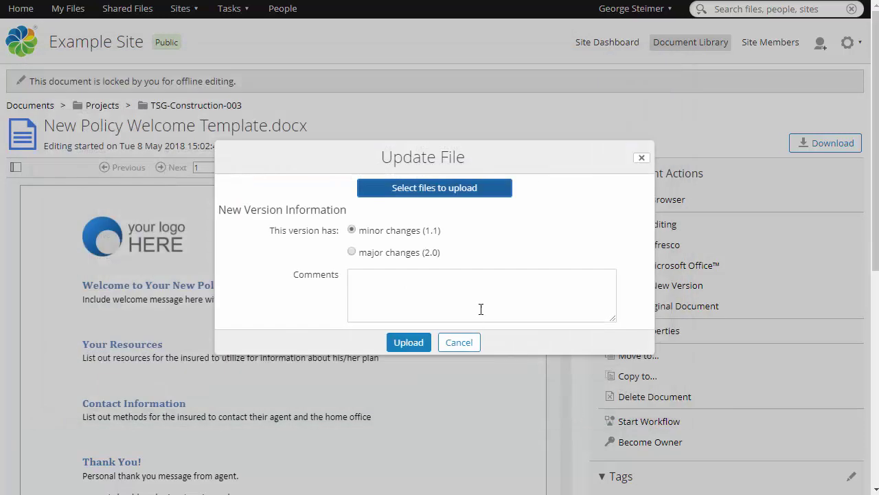
pyautogui.click(412, 343)
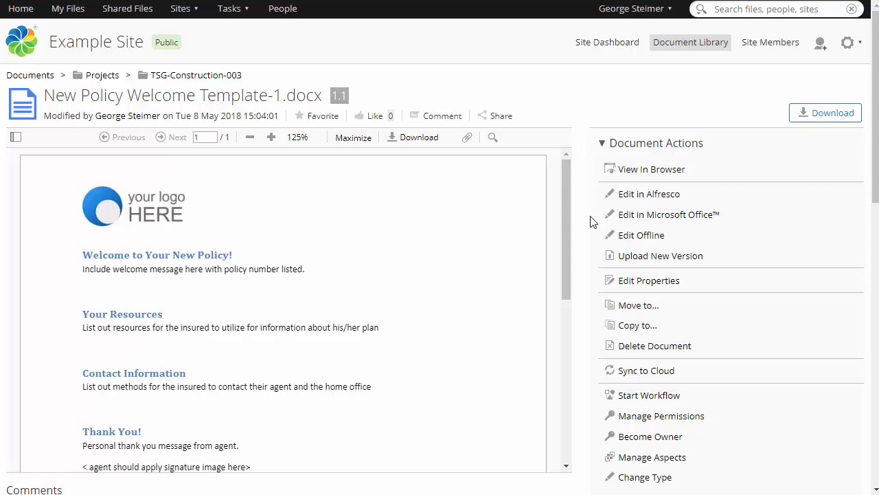
# - Review the full editable properties of New Policy Welcome Template-1.docx without saving, and return to the TSG-Construction-003 folder
pyautogui.click(602, 149)
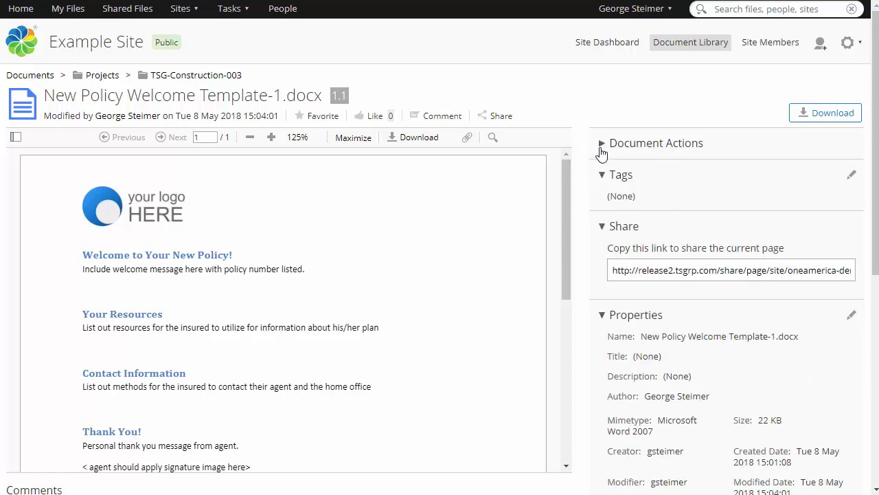
pyautogui.click(601, 226)
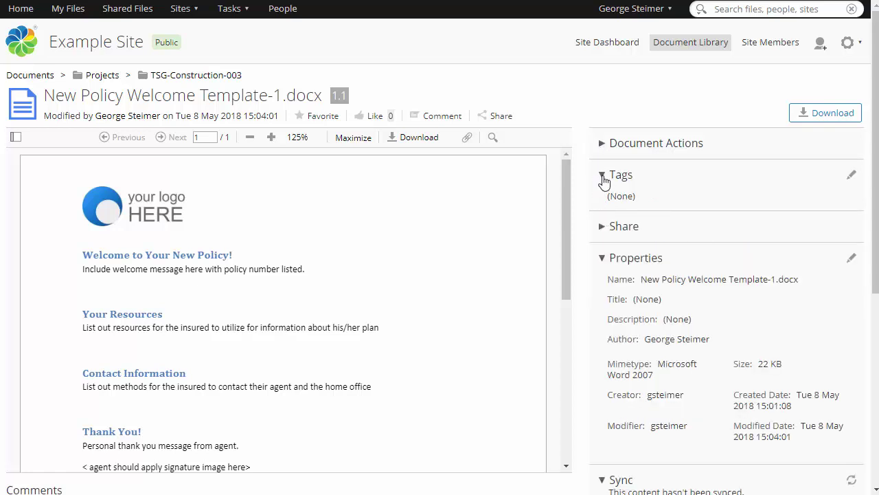
pyautogui.click(600, 177)
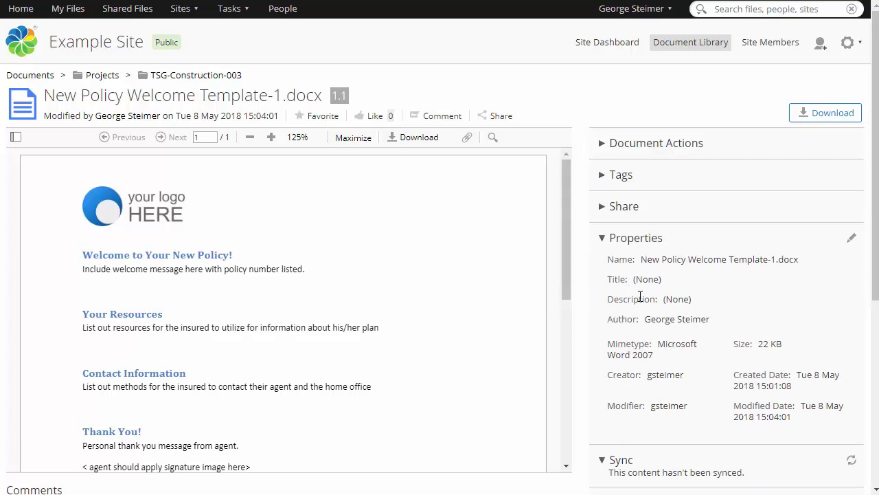
pyautogui.click(852, 240)
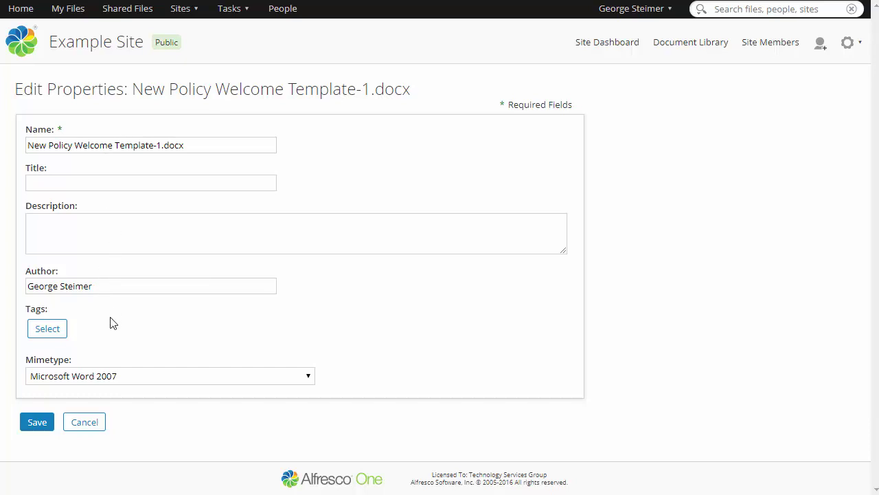
pyautogui.click(84, 424)
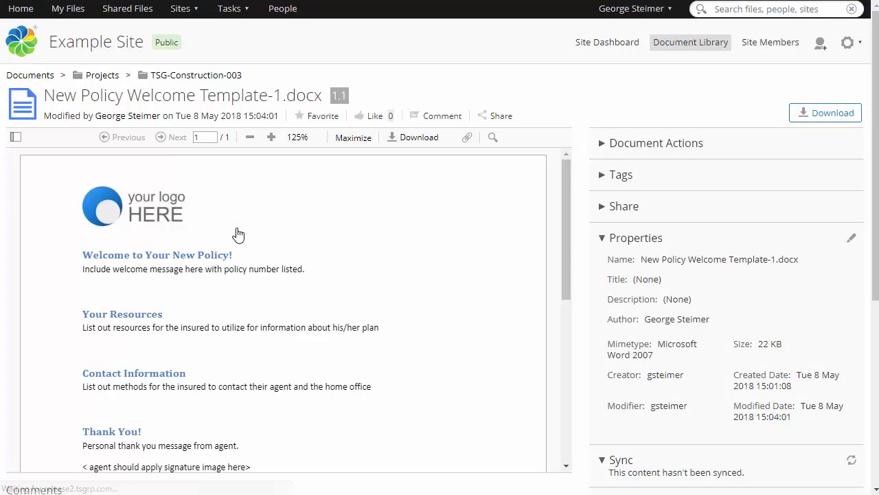
pyautogui.click(193, 76)
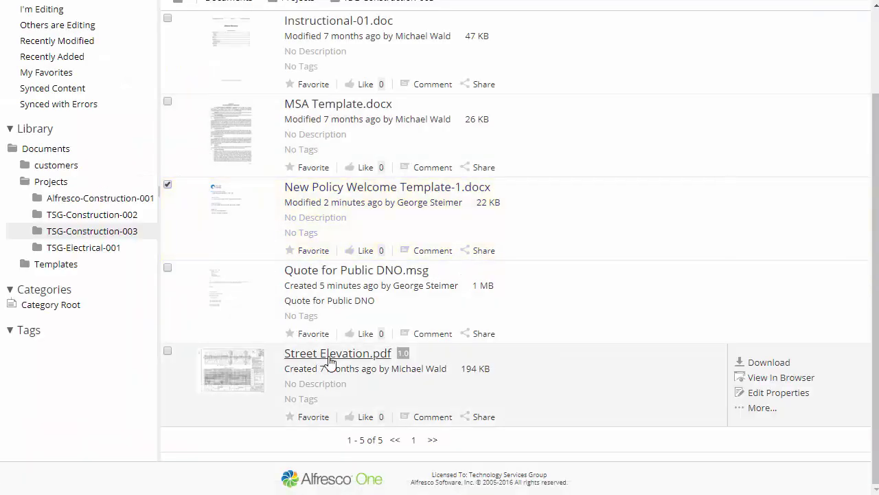
# - Open Street Elevation.pdf from the TSG-Construction-003 folder and examine its full list of properties
pyautogui.click(331, 359)
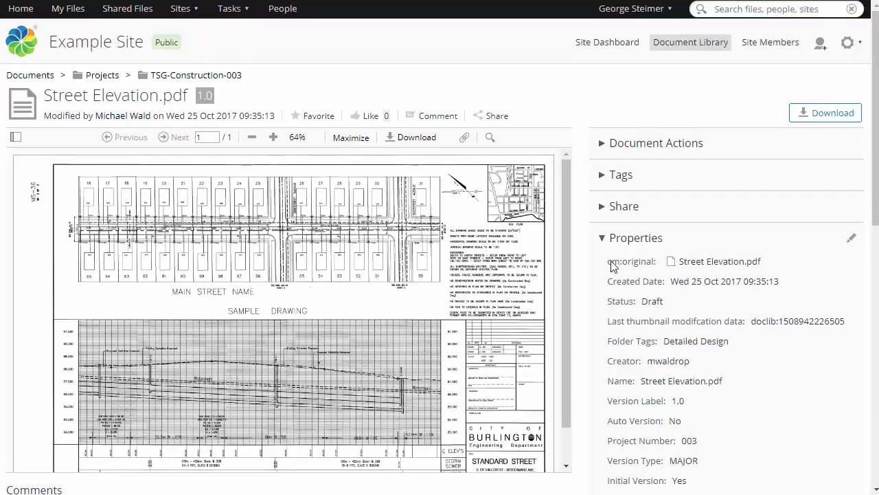
pyautogui.scroll(-3, 613, 274)
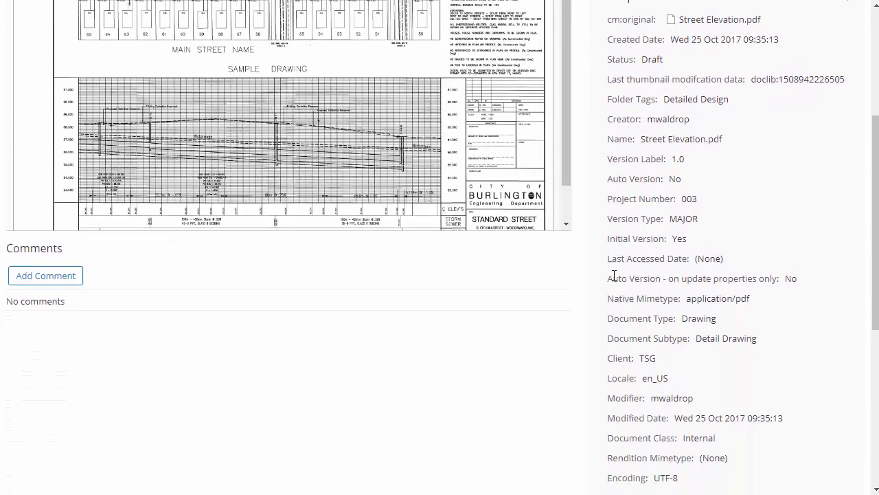
pyautogui.scroll(-2, 613, 275)
pyautogui.scroll(3, 614, 279)
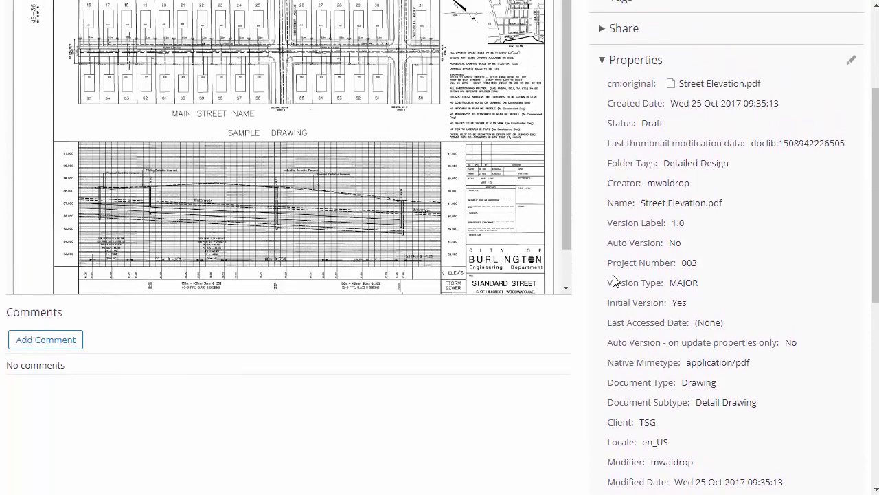
pyautogui.scroll(1, 613, 281)
# - Open the property editing form for Street Elevation.pdf and review its editable fields without changing or saving anything
pyautogui.click(854, 103)
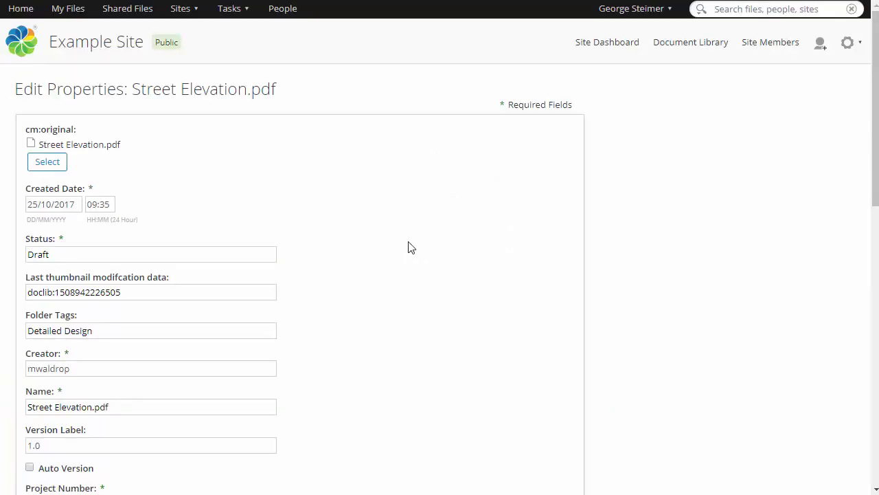
pyautogui.scroll(-1, 408, 247)
pyautogui.moveTo(25, 236); pyautogui.dragTo(173, 240)
pyautogui.click(172, 240)
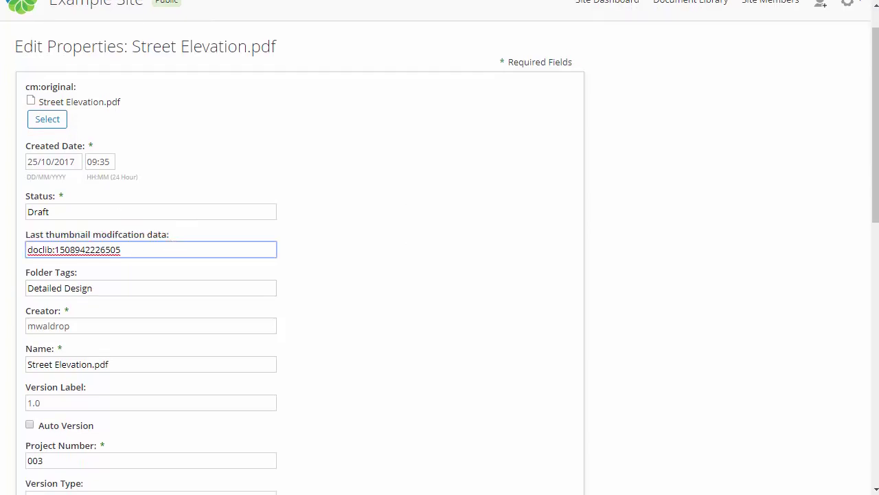
pyautogui.click(330, 265)
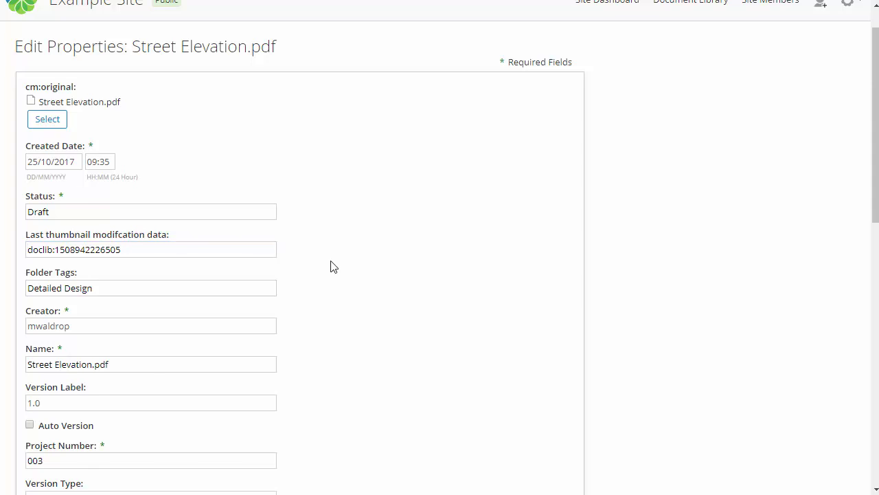
pyautogui.scroll(-1, 333, 266)
pyautogui.scroll(-5, 329, 265)
pyautogui.scroll(1, 329, 265)
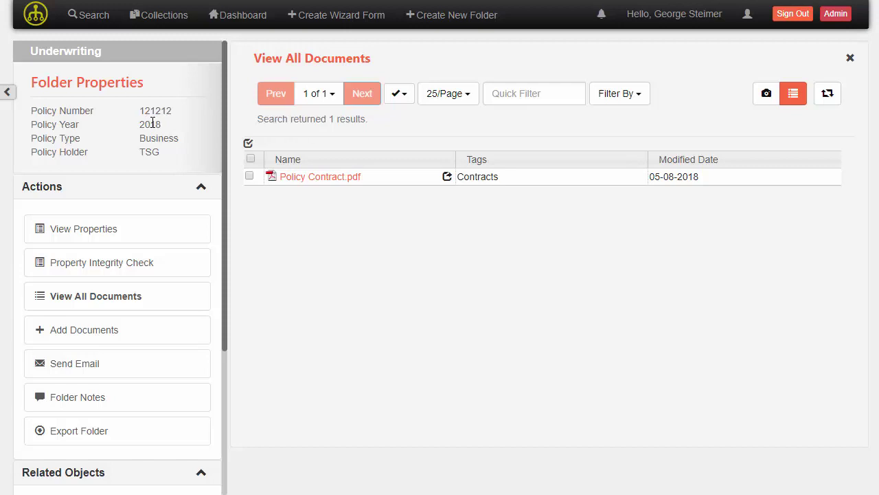
# - Start adding documents to the Underwriting policy folder and supply Quote for Public DNO.msg from the local Insurance demo folder
pyautogui.click(71, 337)
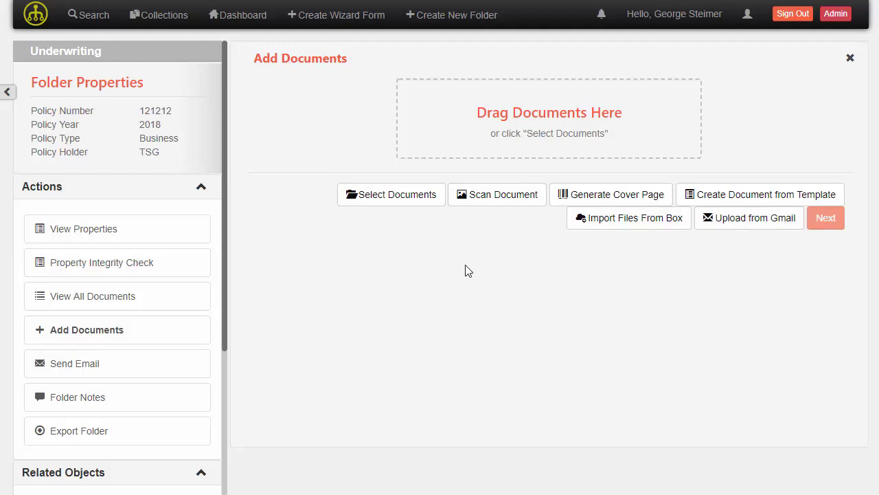
pyautogui.hotkey('alt', 'Tab')
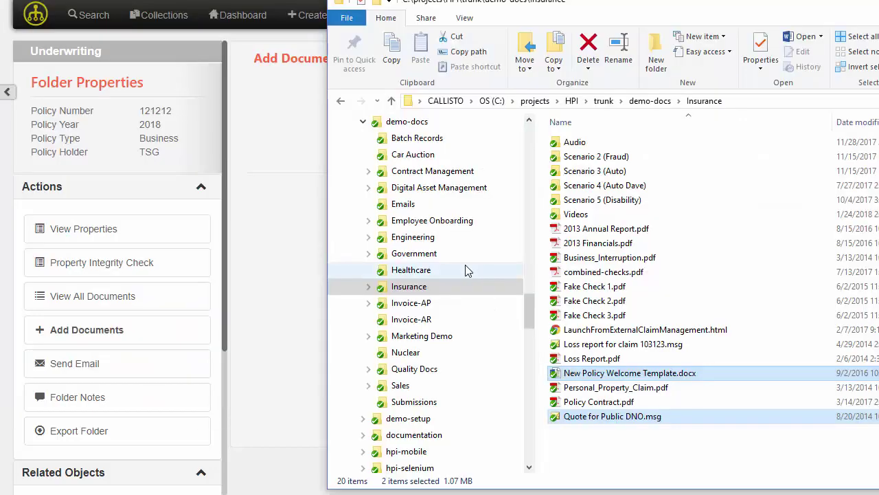
pyautogui.click(628, 447)
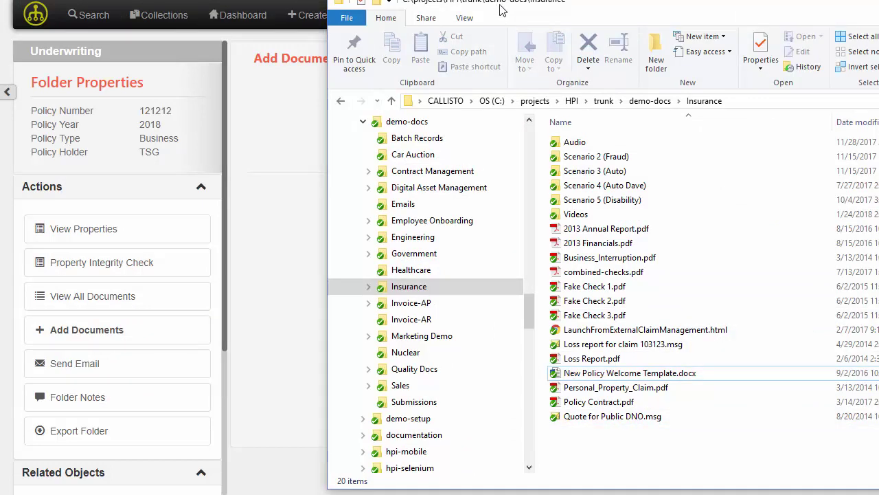
pyautogui.moveTo(501, 11); pyautogui.dragTo(629, 43)
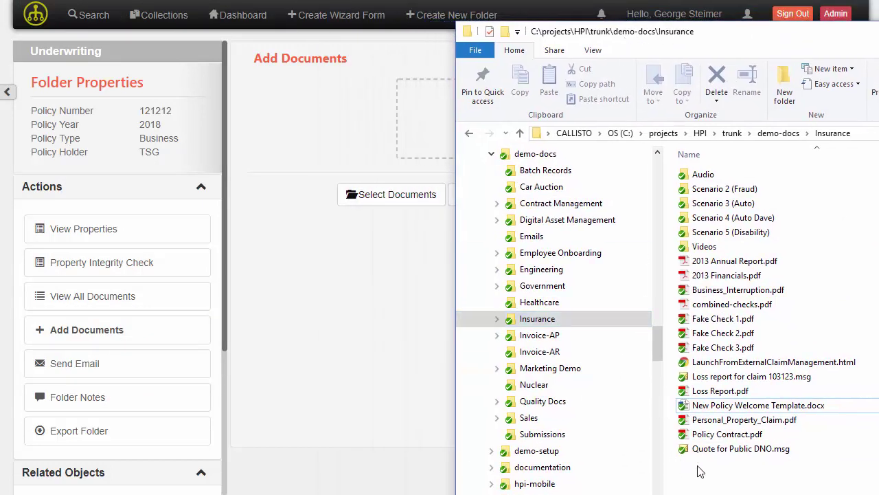
pyautogui.moveTo(714, 448); pyautogui.dragTo(423, 128)
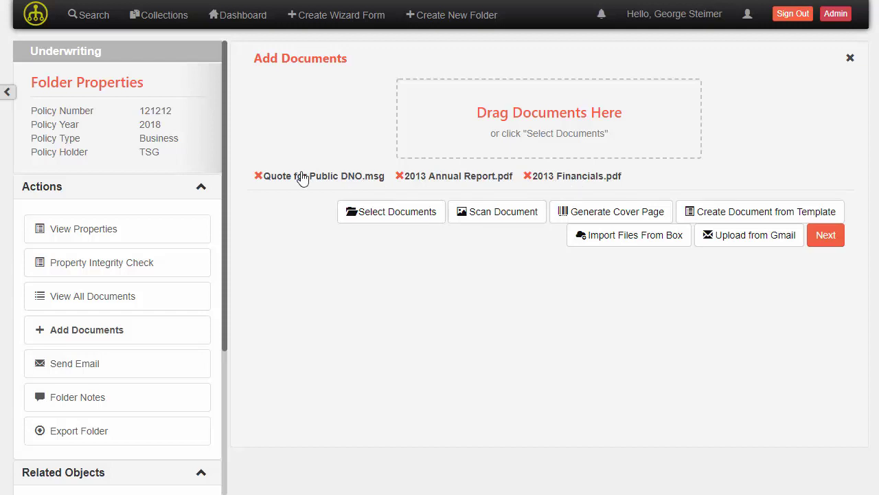
# - Add a document created from New Policy Welcome Template.docx, using the Underwriting Document object type
pyautogui.click(729, 214)
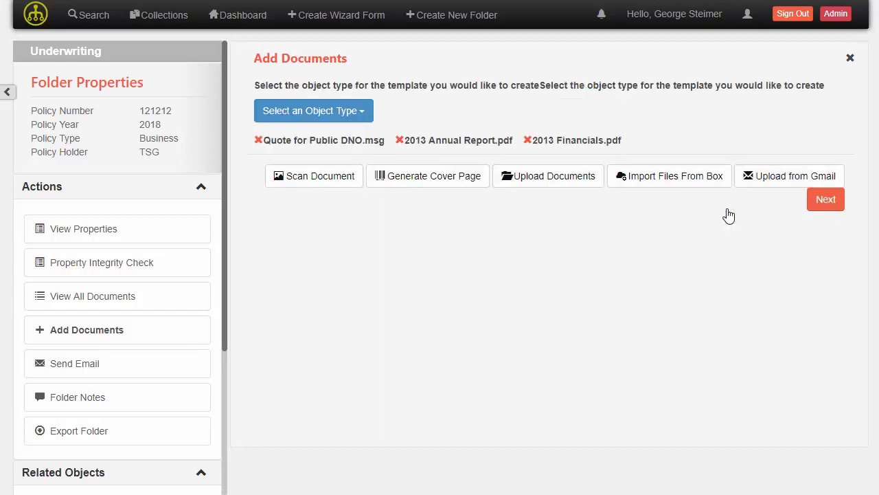
pyautogui.click(351, 115)
pyautogui.click(342, 173)
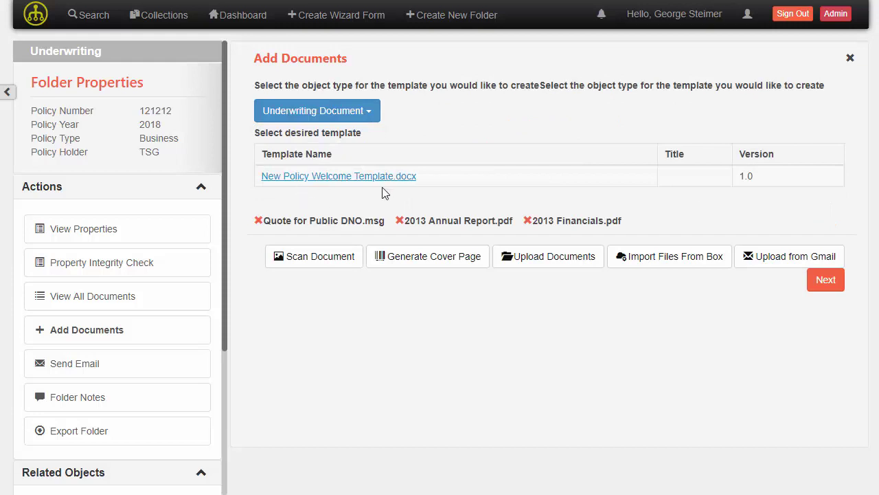
pyautogui.click(334, 180)
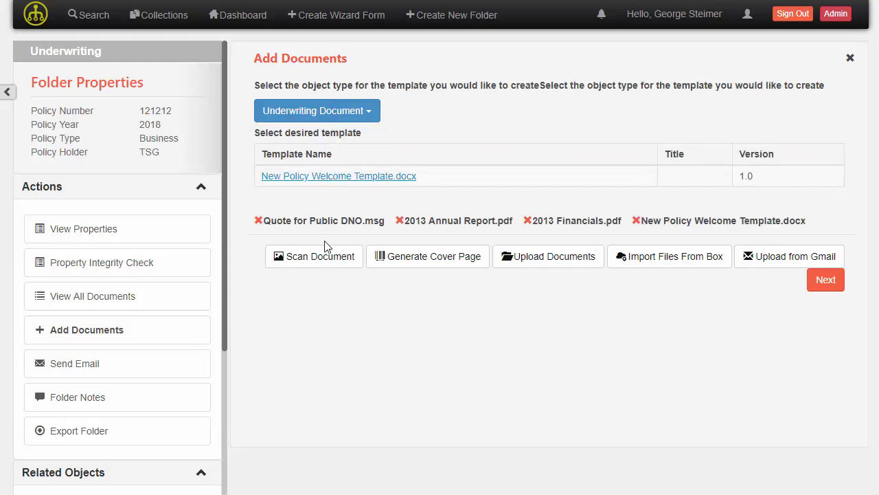
# - Review the bulk properties for all added documents without entering values, collapse the folder sidebar, and continue to the individual document properties
pyautogui.click(815, 285)
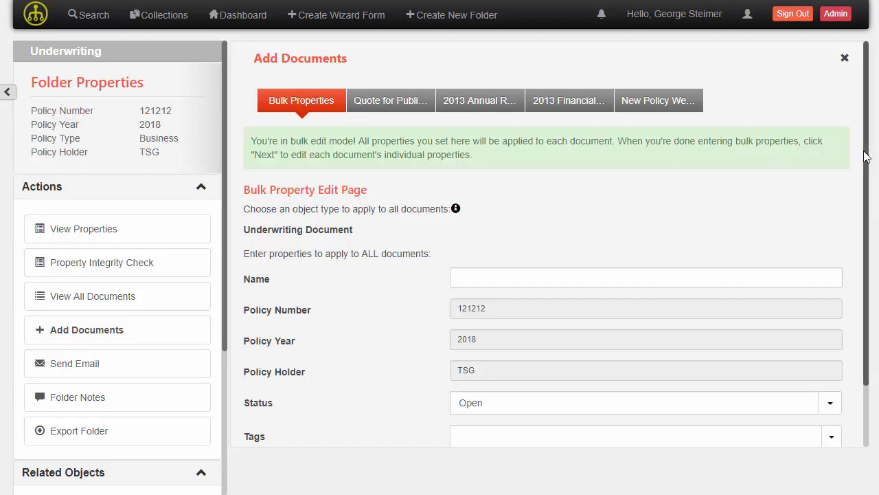
pyautogui.moveTo(867, 157); pyautogui.dragTo(867, 182)
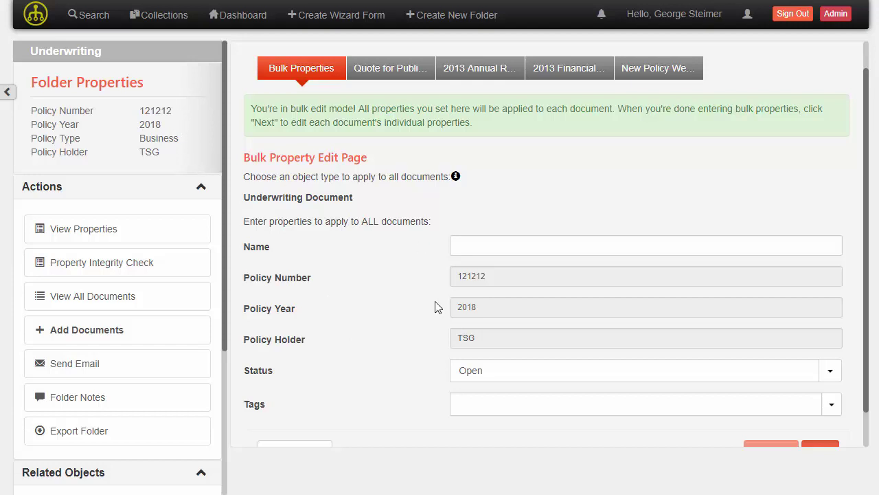
pyautogui.scroll(-1, 438, 294)
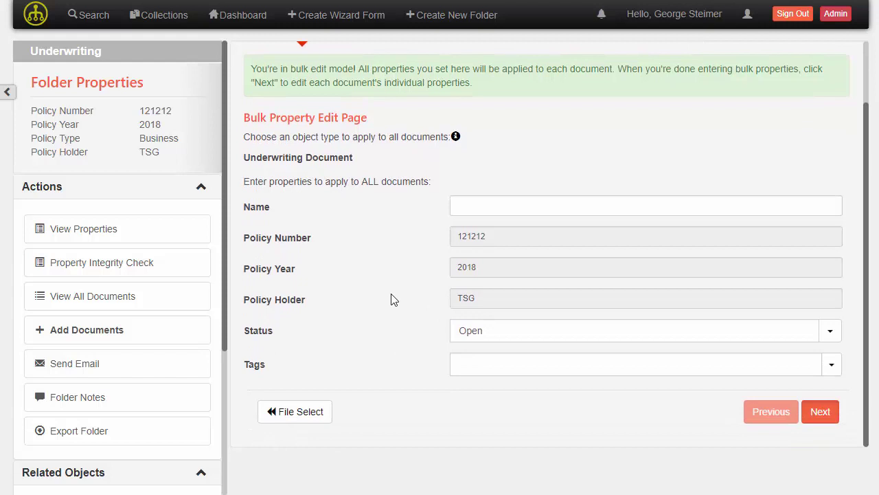
pyautogui.scroll(2, 412, 249)
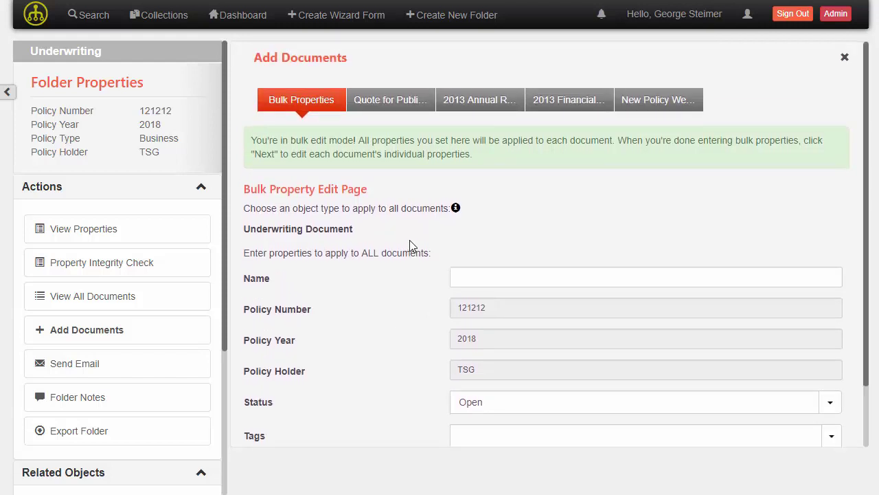
pyautogui.scroll(-2, 413, 247)
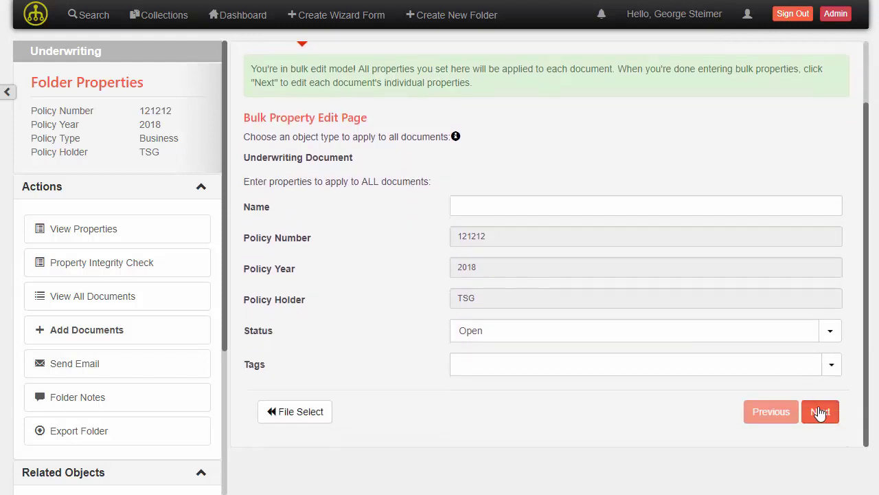
pyautogui.click(8, 95)
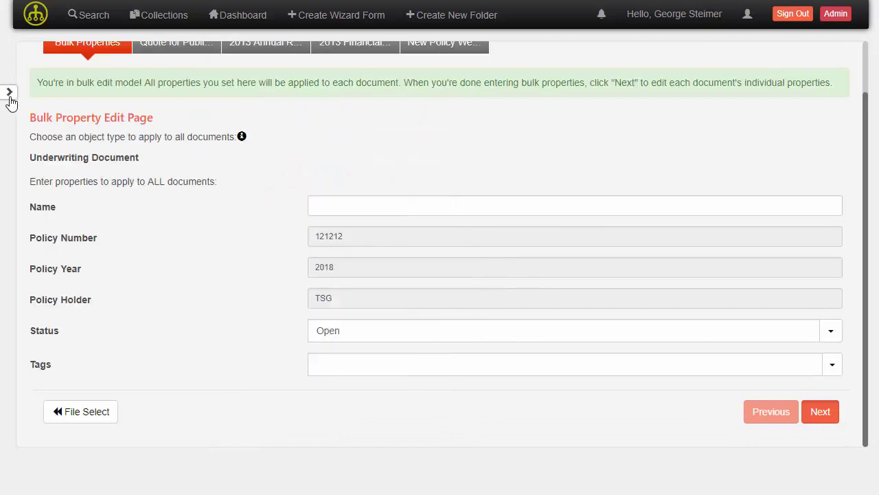
pyautogui.click(823, 414)
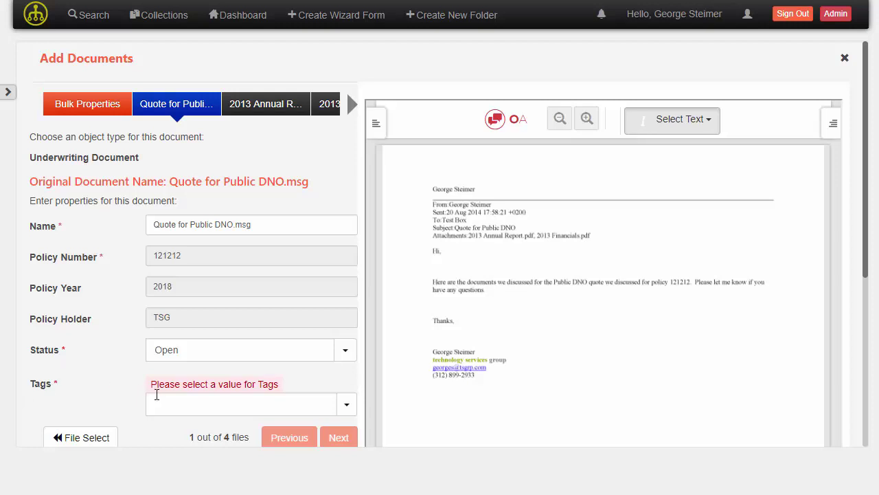
# - Tag Quote for Public DNO.msg as Correspondence and advance to 2013 Annual Report.pdf
pyautogui.click(156, 403)
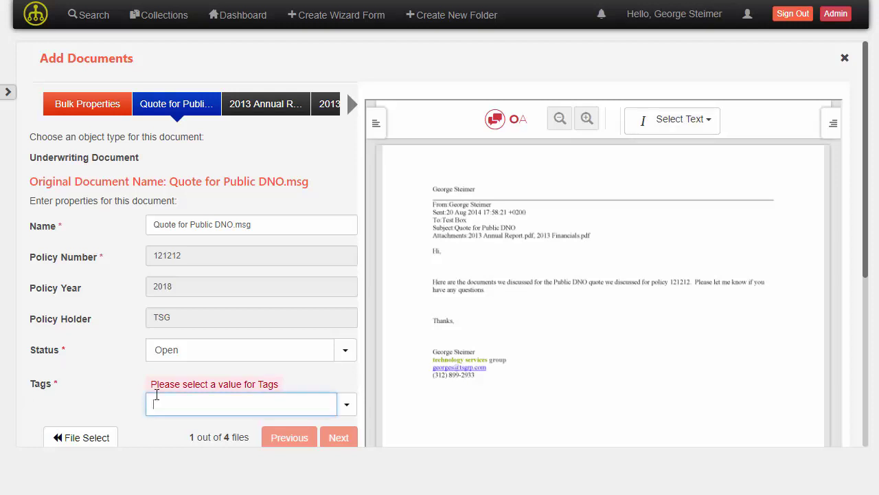
pyautogui.write('Corr')
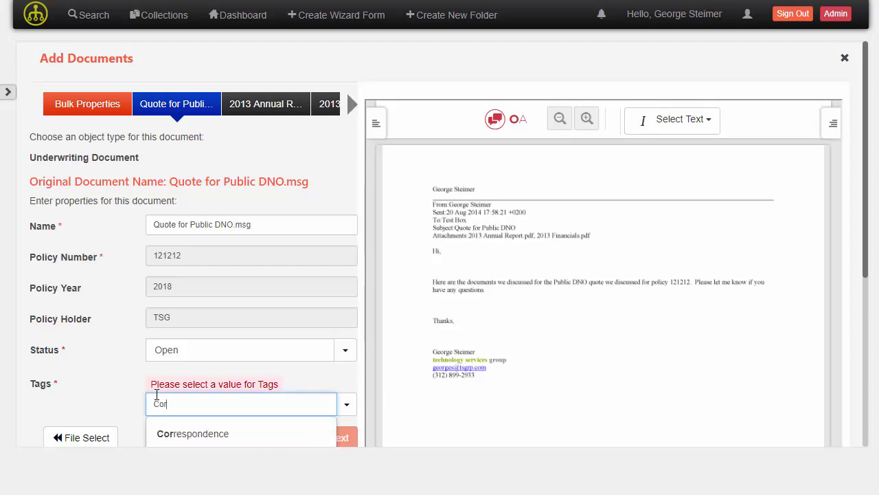
pyautogui.click(197, 440)
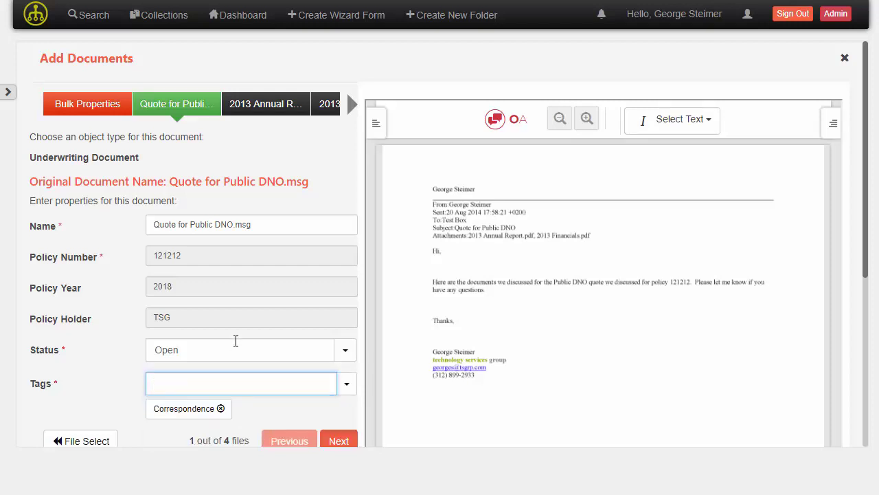
pyautogui.click(234, 342)
pyautogui.click(338, 441)
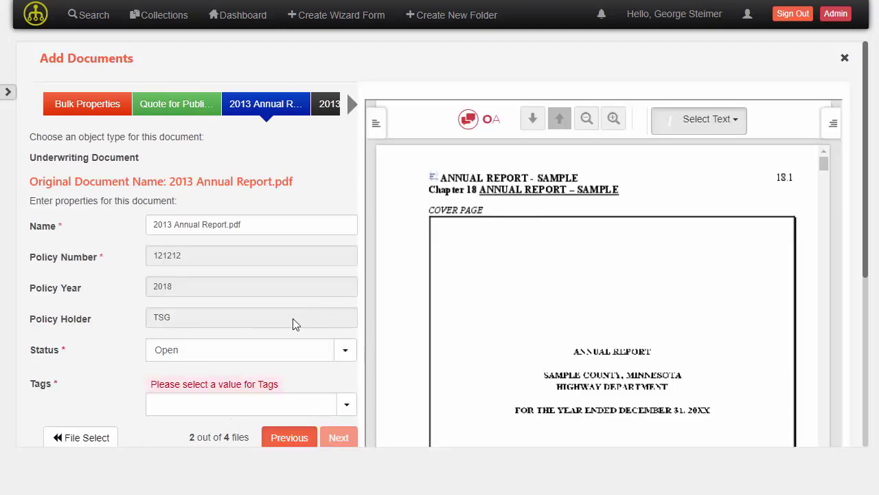
# - Tag 2013 Annual Report.pdf as Reports, look through its preview, and advance to 2013 Financials.pdf
pyautogui.scroll(-1, 291, 317)
pyautogui.click(240, 327)
pyautogui.write('Repo')
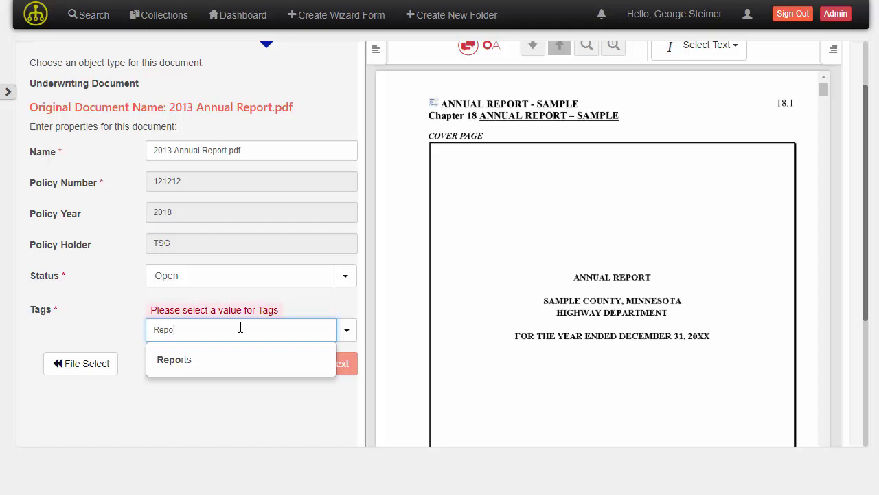
pyautogui.click(175, 357)
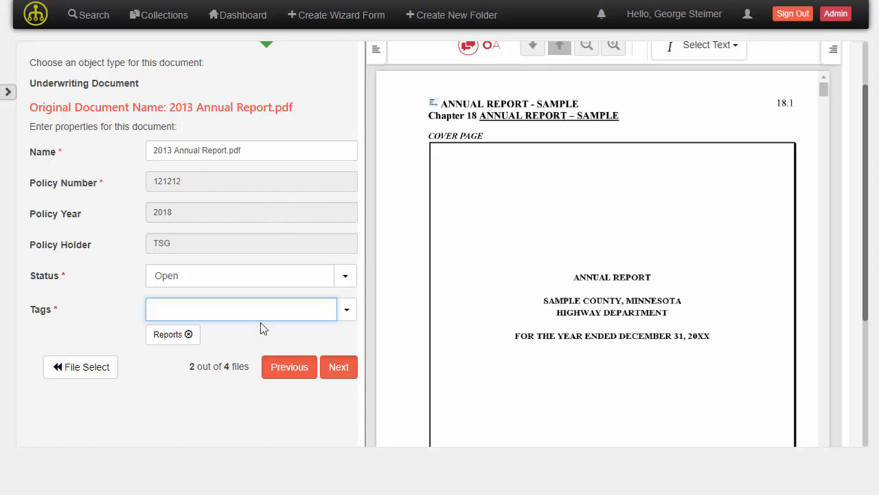
pyautogui.scroll(-5, 465, 242)
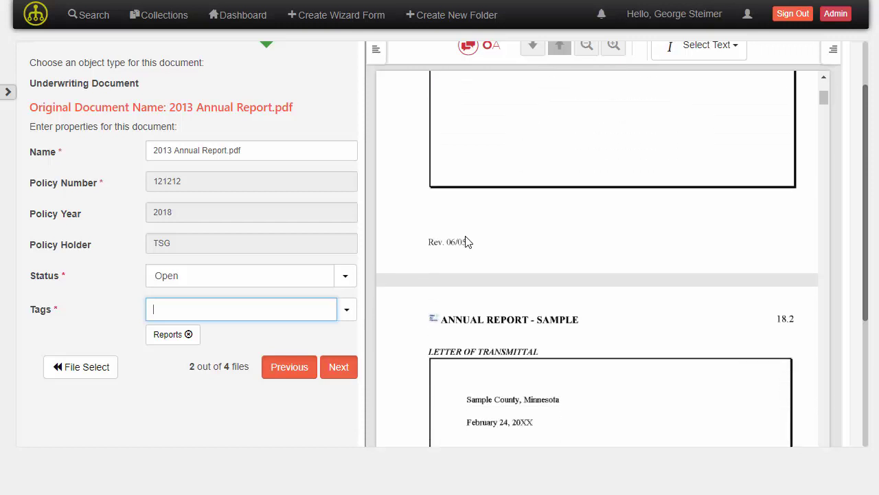
pyautogui.scroll(5, 465, 242)
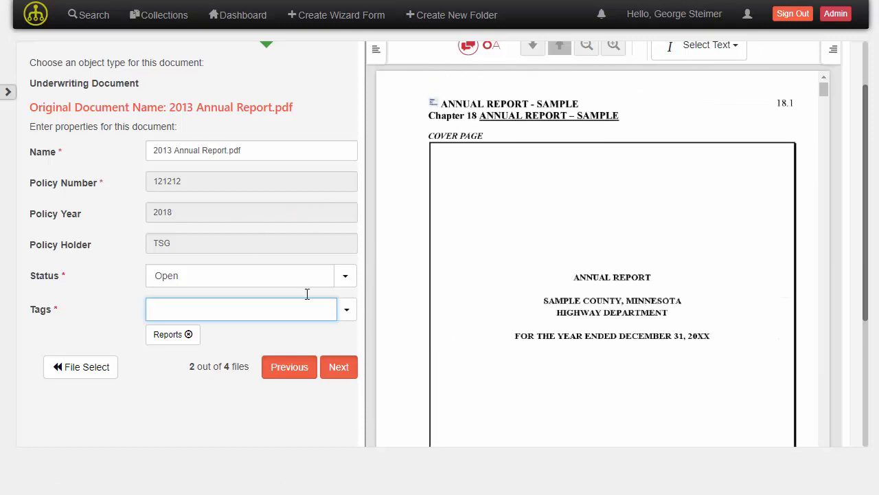
pyautogui.click(340, 374)
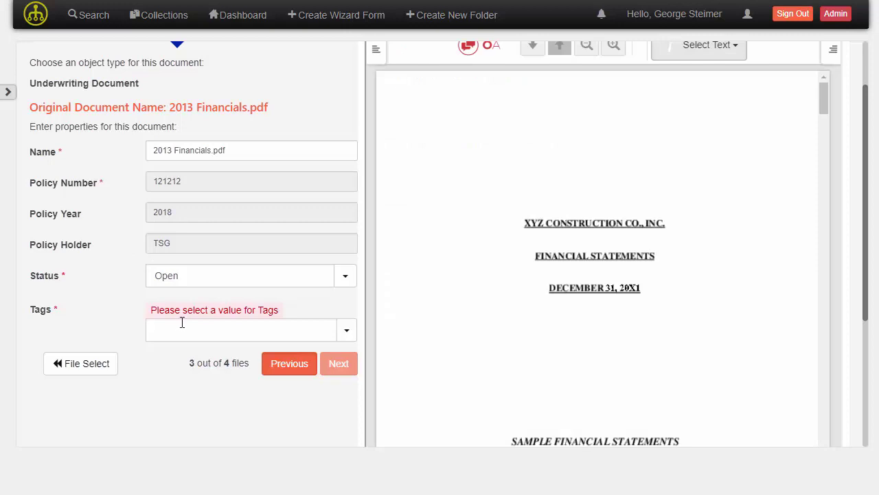
# - Tag 2013 Financials.pdf as Investigation and advance to New Policy Welcome Template.docx
pyautogui.click(183, 326)
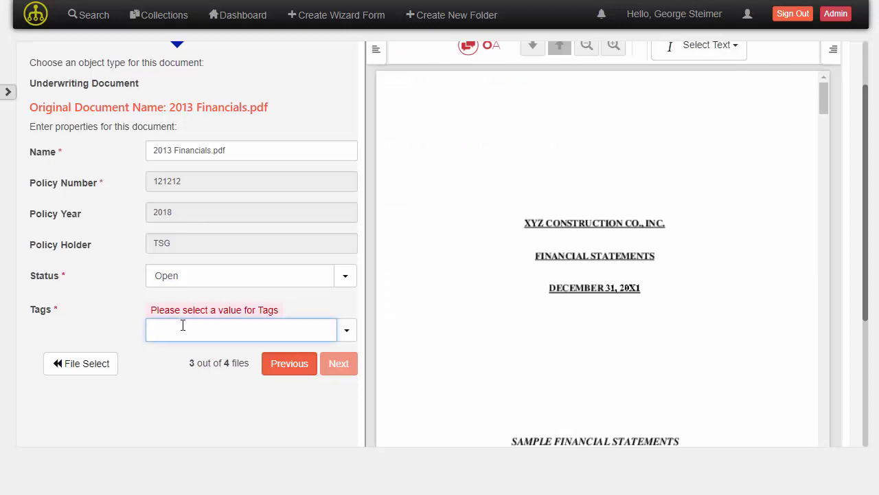
pyautogui.write('Inv')
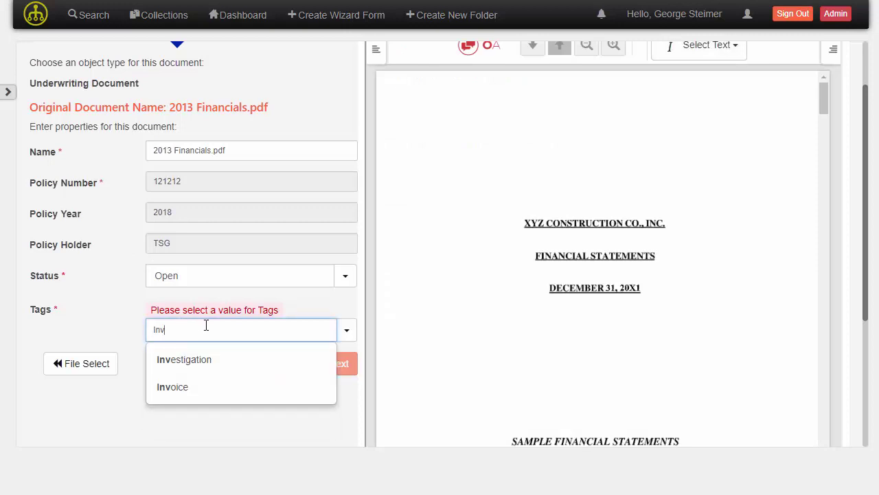
pyautogui.click(176, 359)
pyautogui.click(336, 367)
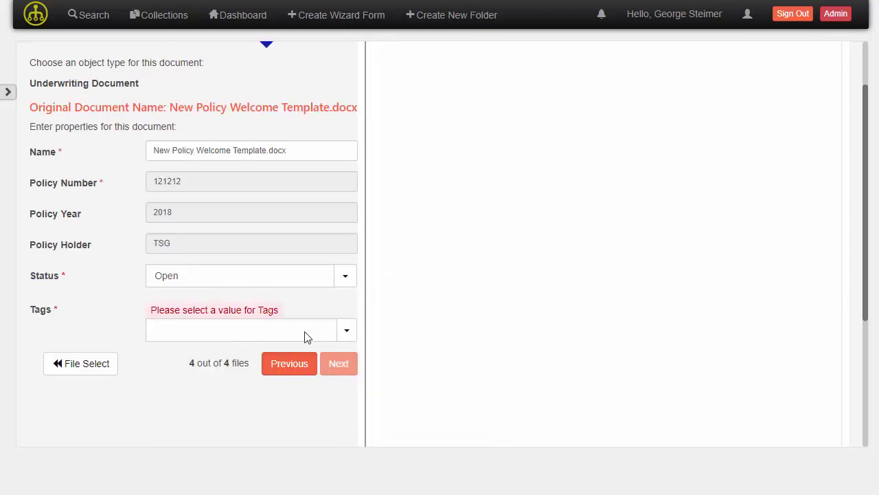
# - Tag New Policy Welcome Template.docx as Correspondence, then finish and upload the added documents
pyautogui.click(196, 325)
pyautogui.write('Cor')
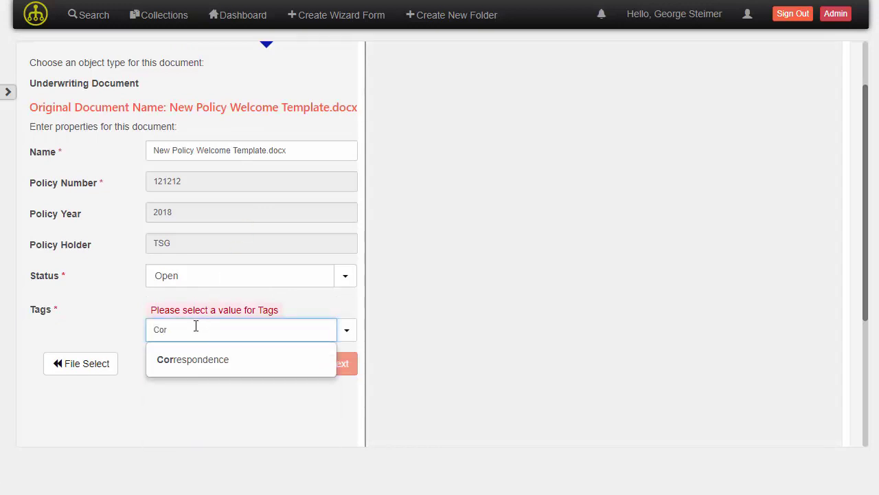
pyautogui.click(244, 362)
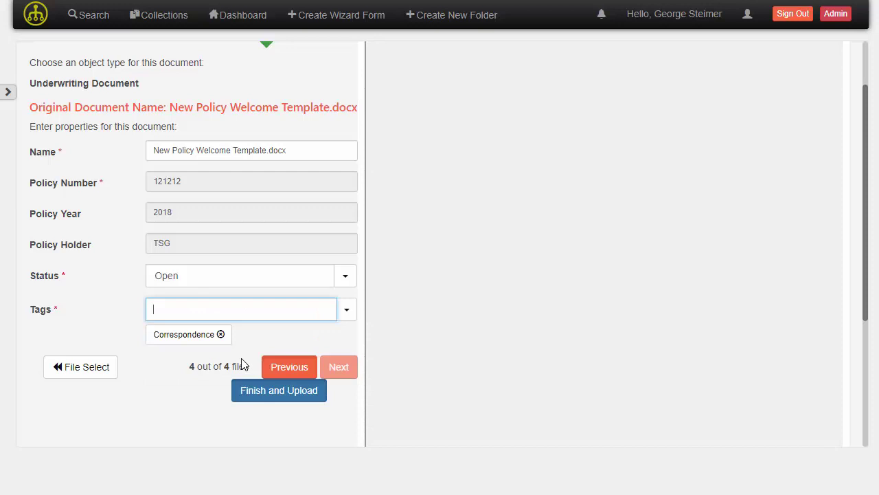
pyautogui.click(287, 403)
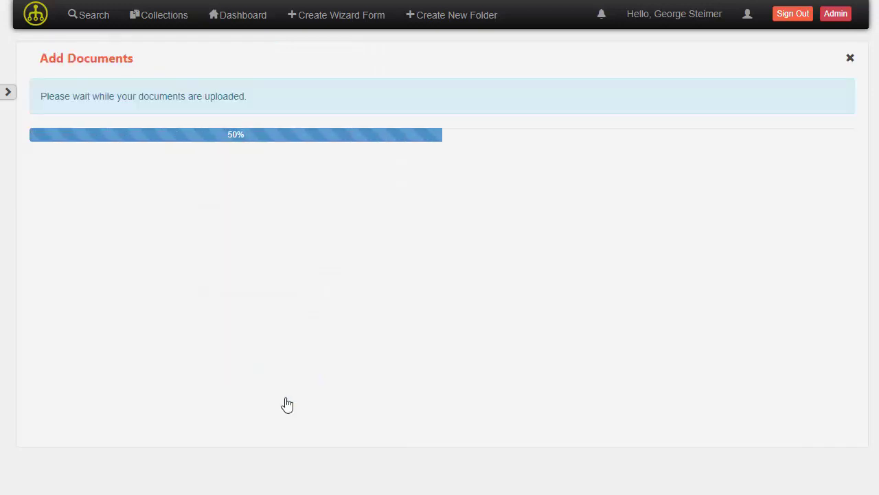
# - Expand the folder sidebar again and open New Policy Welcome Template.docx from the Correspondence contents
pyautogui.click(8, 92)
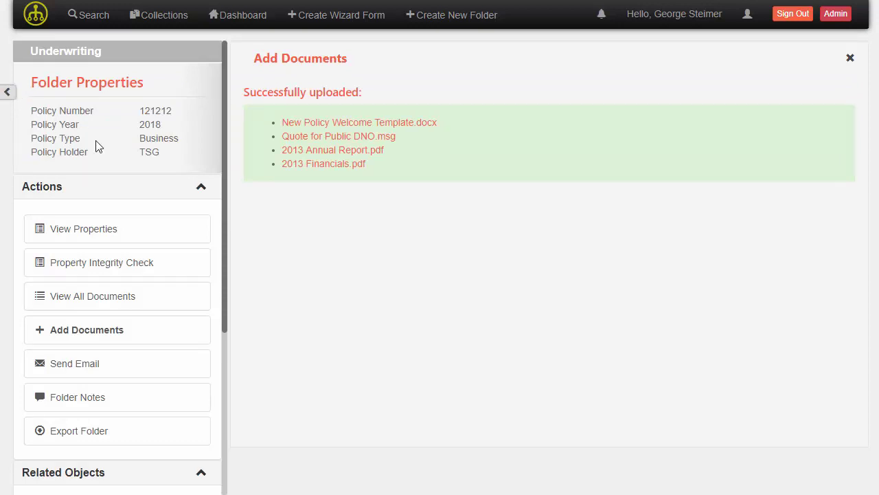
pyautogui.click(135, 187)
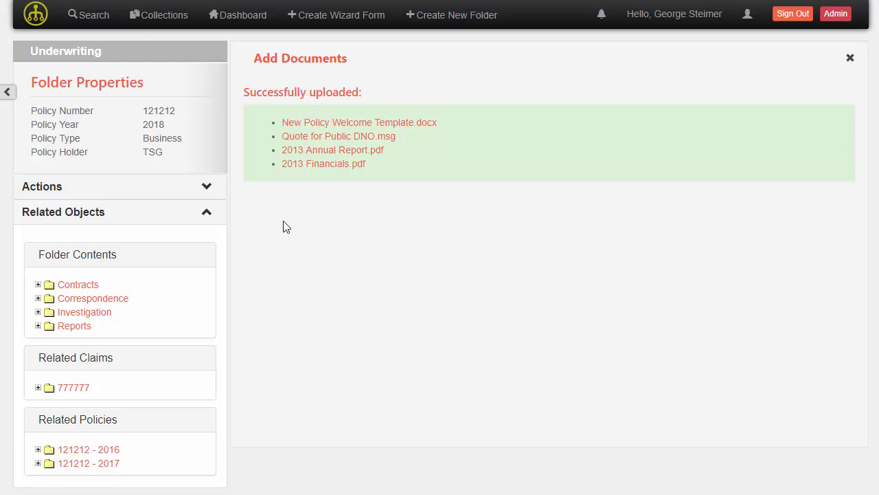
pyautogui.click(38, 299)
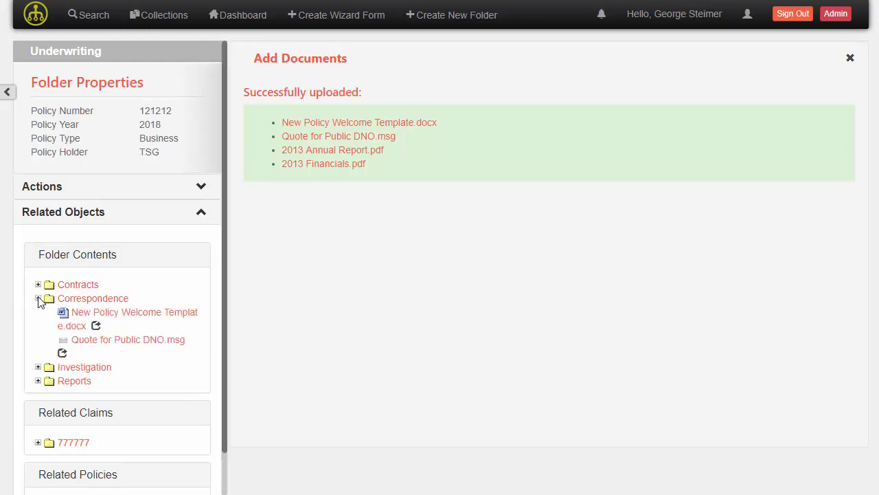
pyautogui.click(103, 321)
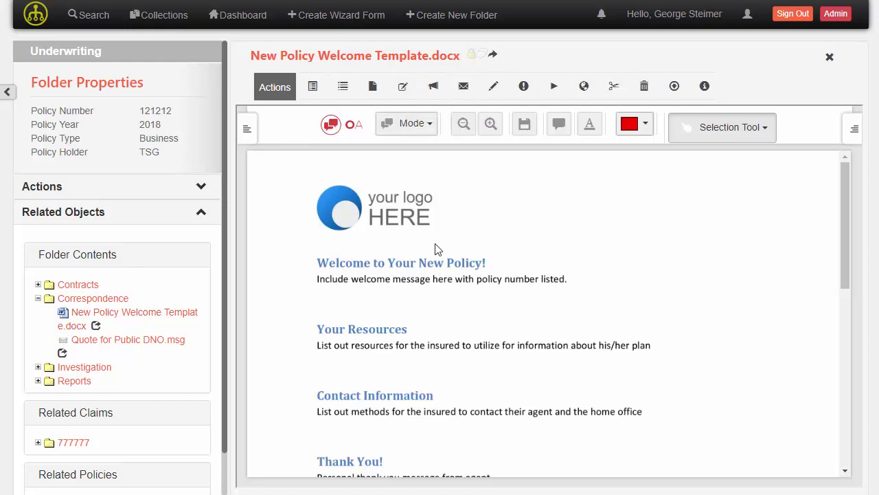
# - Check out New Policy Welcome Template.docx, saving the local copy over New Policy Welcome Letter.docx in the demo folder
pyautogui.click(410, 97)
pyautogui.click(721, 130)
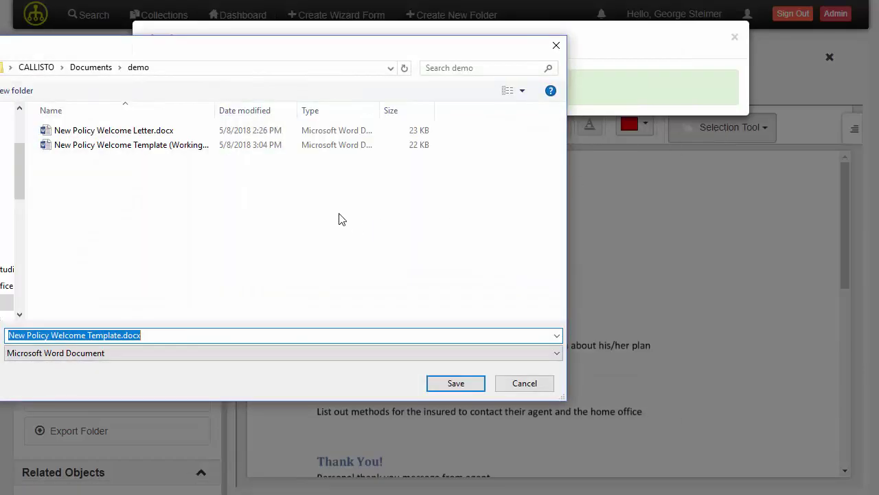
pyautogui.click(160, 131)
pyautogui.click(451, 384)
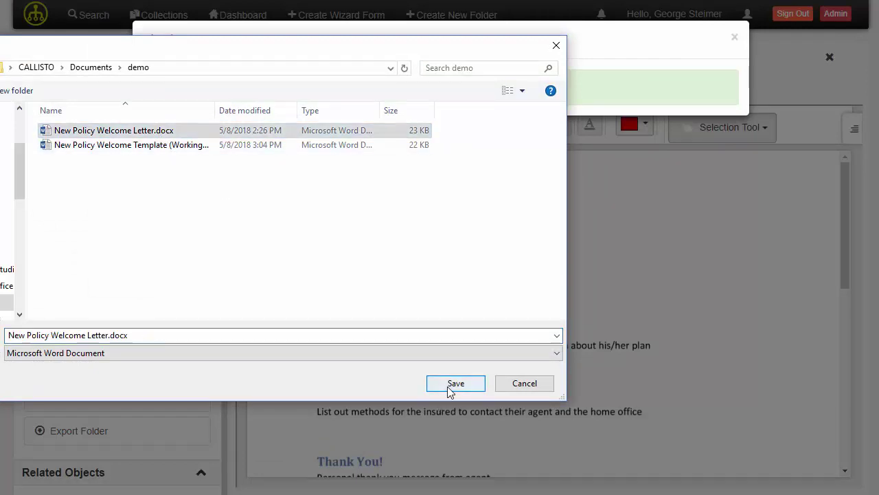
pyautogui.click(284, 218)
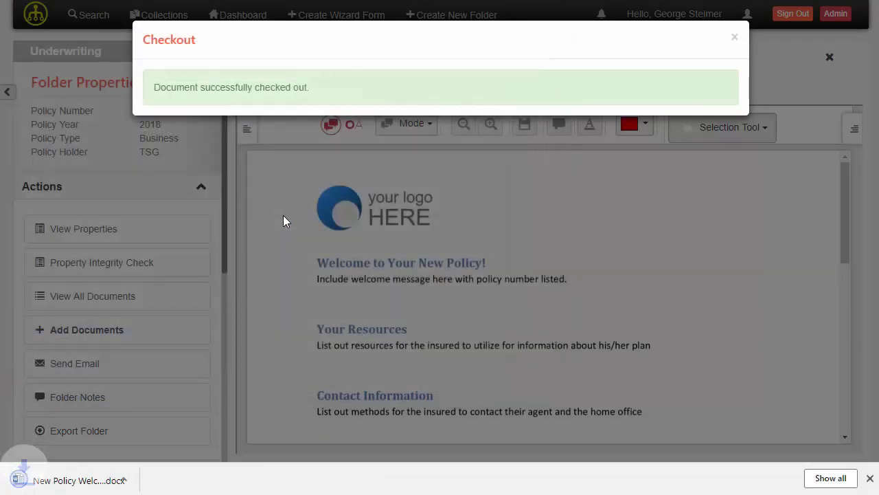
# - Open the downloaded New Policy Welcome Letter.docx in Word and enable editing
pyautogui.click(143, 480)
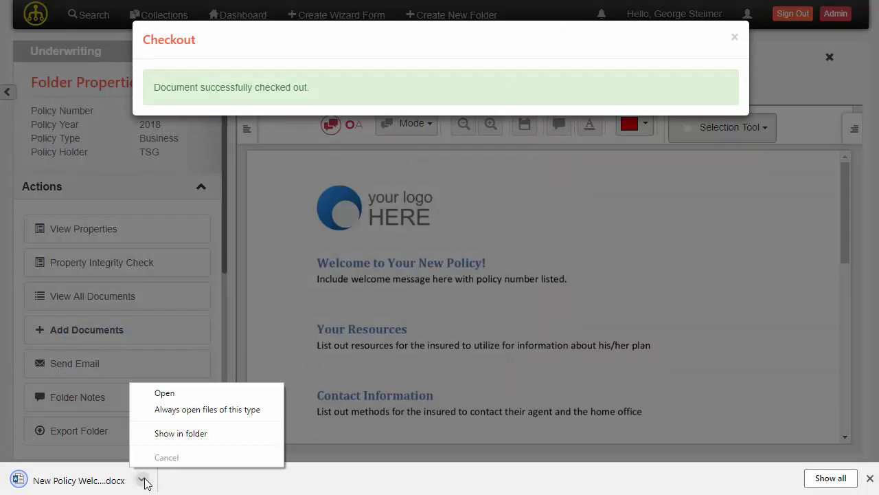
pyautogui.click(176, 396)
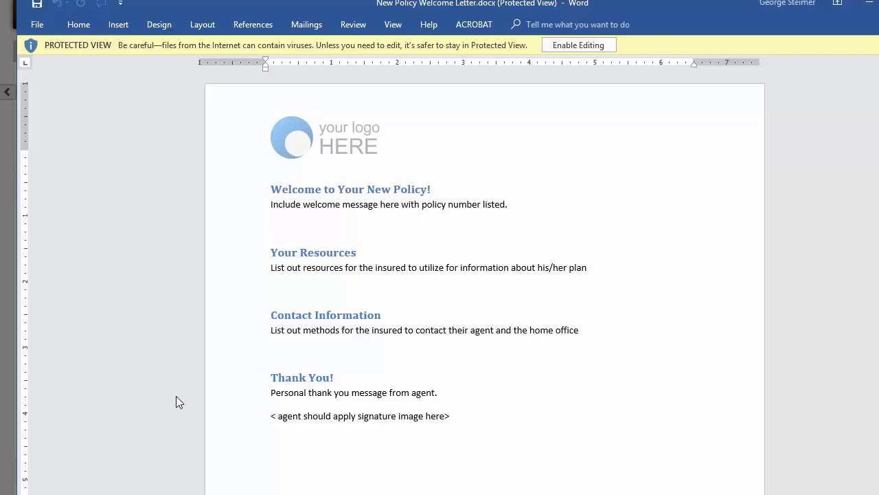
pyautogui.click(272, 267)
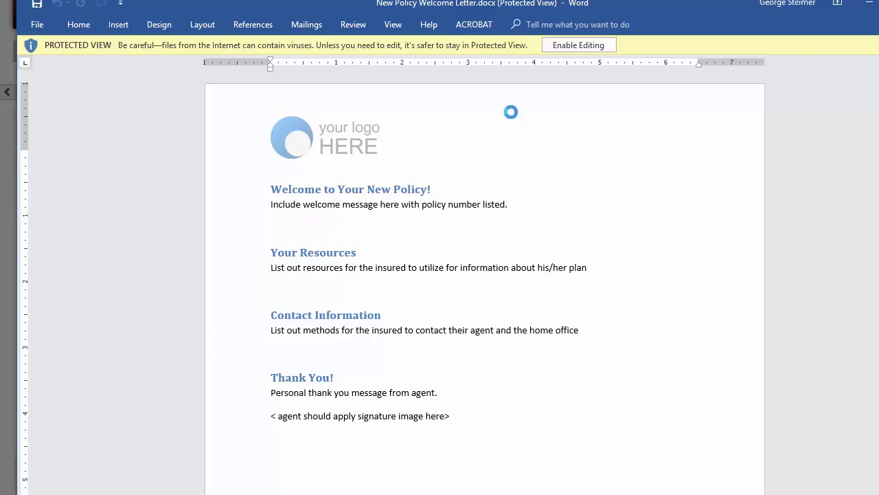
pyautogui.click(580, 47)
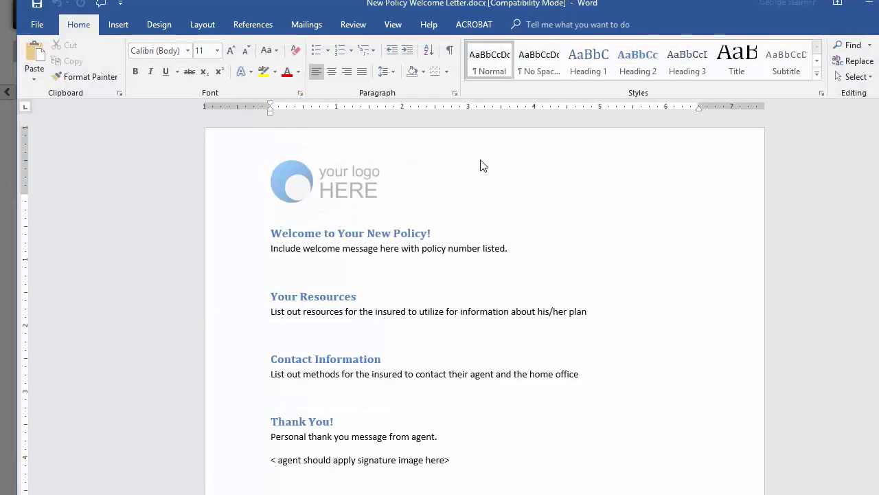
# - Add the word "Updated" to the end of the "Welcome to Your New Policy!" heading
pyautogui.keyDown('shift'); pyautogui.click(447, 251); pyautogui.keyUp('shift')
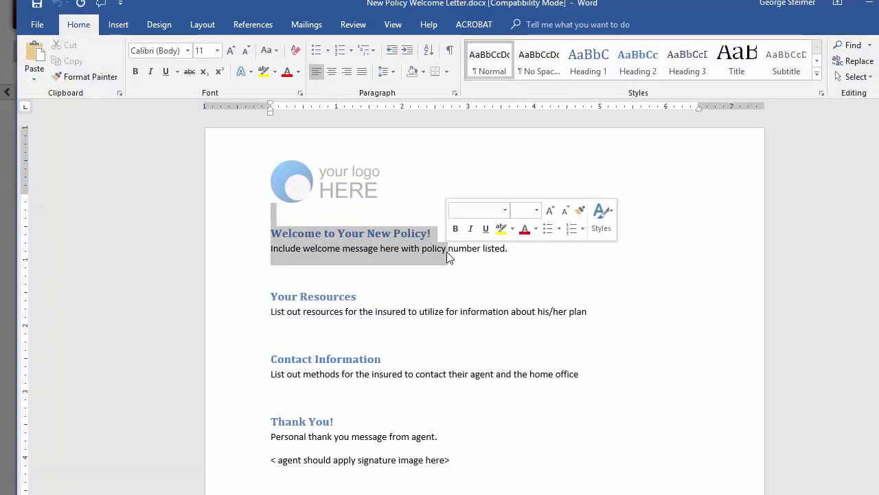
pyautogui.click(446, 251)
pyautogui.click(461, 238)
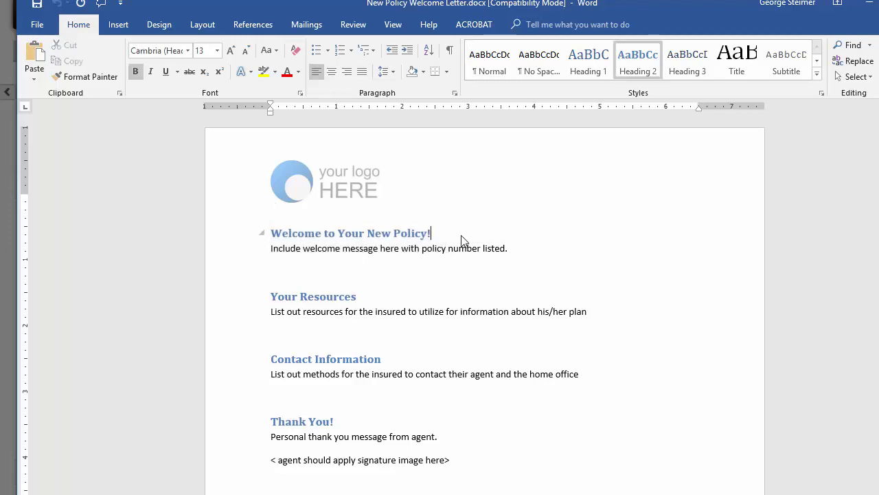
pyautogui.write('Updated')
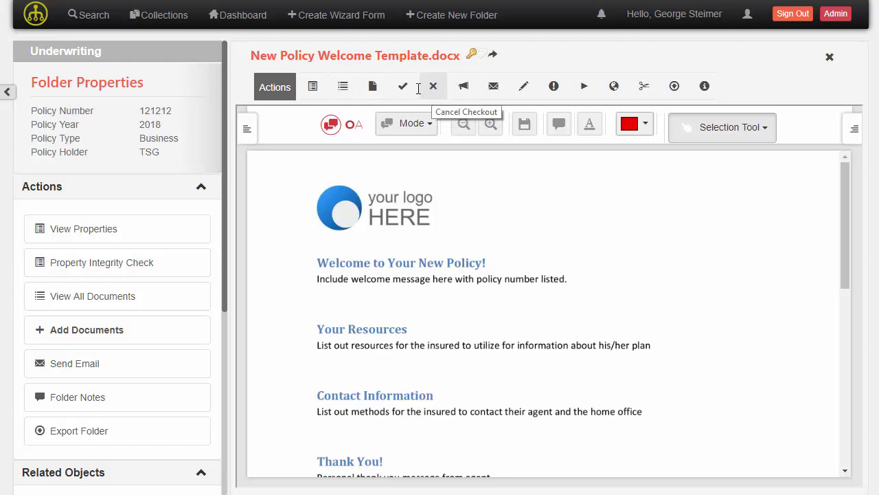
# - Check in New Policy Welcome Template.docx as a minor version, using New Policy Welcome Letter.docx from the demo folder
pyautogui.click(404, 88)
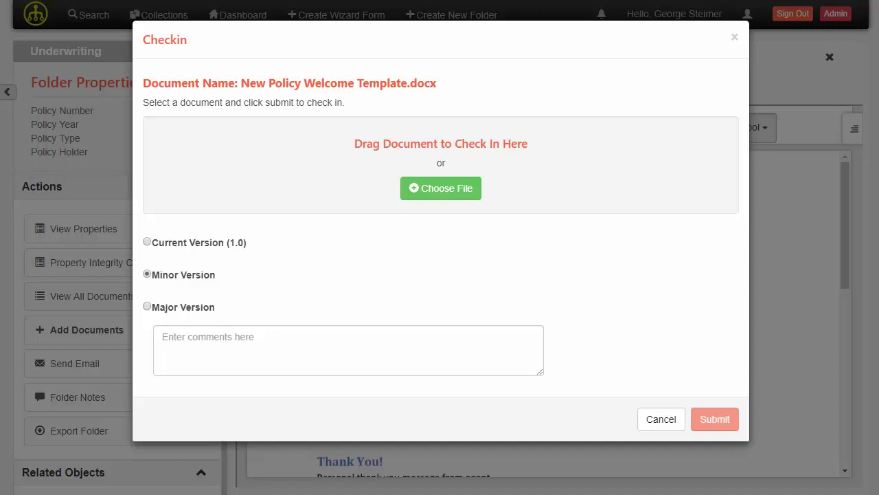
pyautogui.moveTo(68, 494)
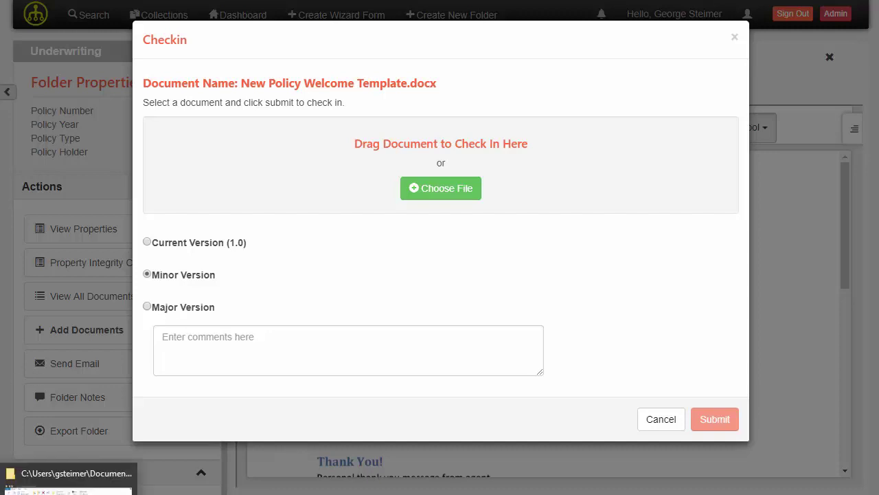
pyautogui.click(68, 484)
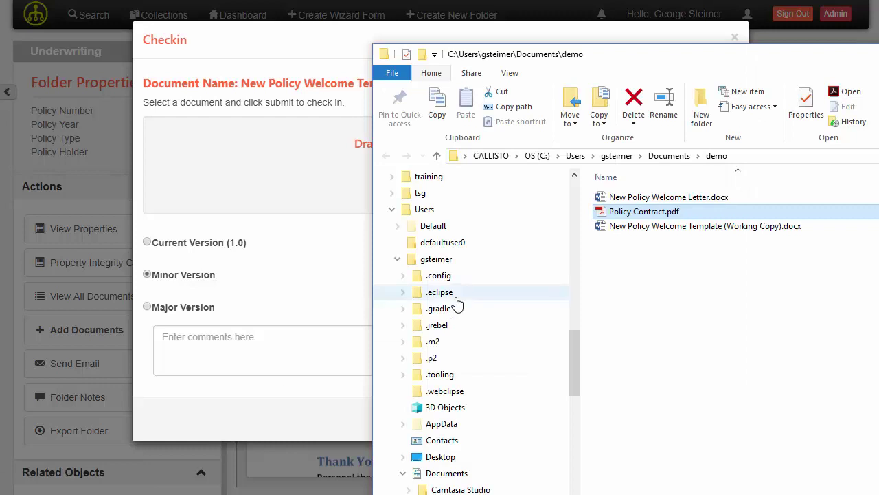
pyautogui.moveTo(489, 65); pyautogui.dragTo(618, 67)
pyautogui.click(748, 200)
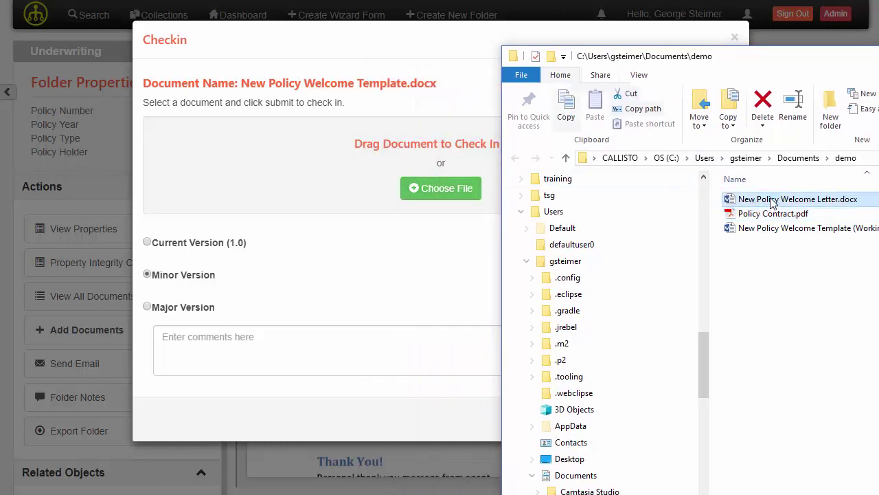
pyautogui.moveTo(773, 201); pyautogui.dragTo(373, 146)
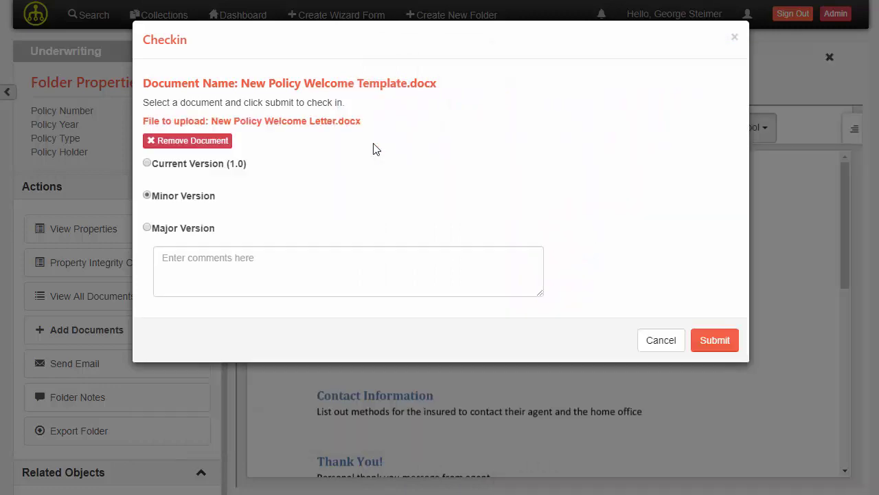
pyautogui.click(706, 340)
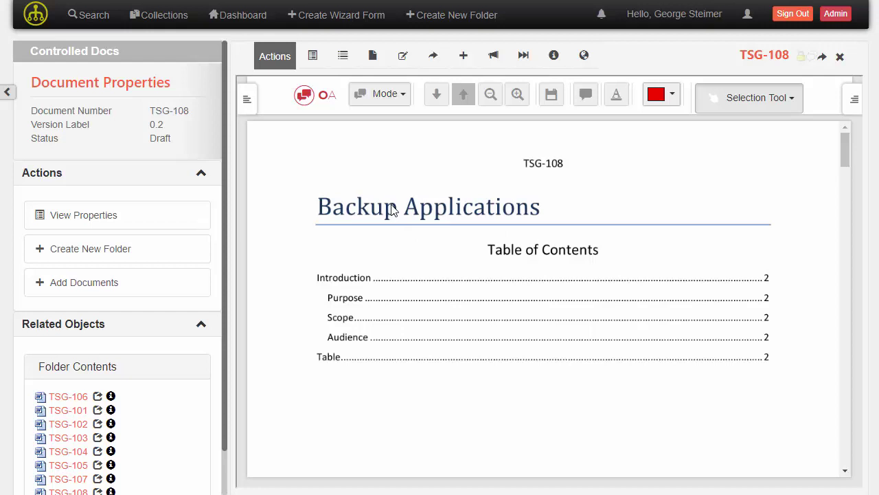
# - Check out TSG-108 for online editing, add "Updated" to the Table of Contents heading in Word Online, and check it back in
pyautogui.click(436, 59)
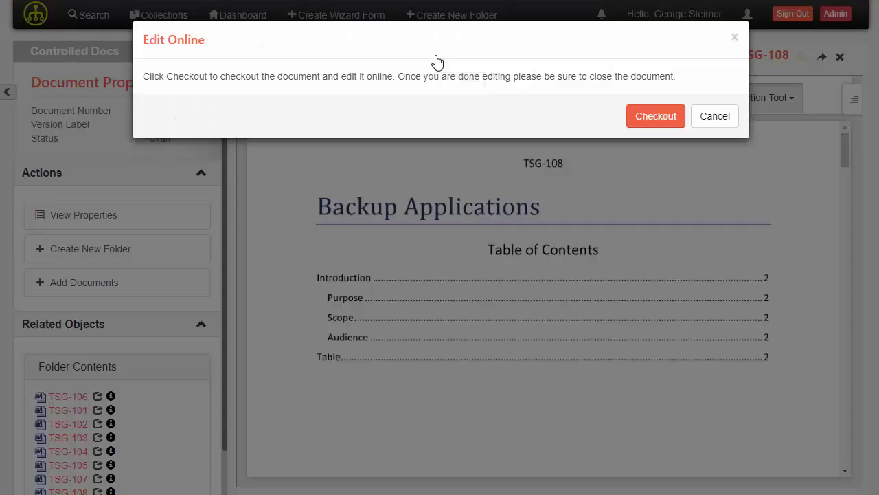
pyautogui.click(654, 116)
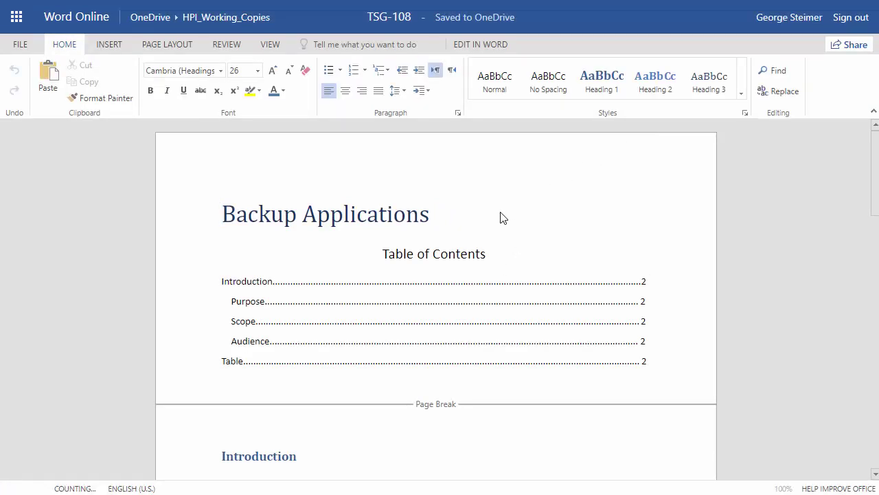
pyautogui.click(483, 253)
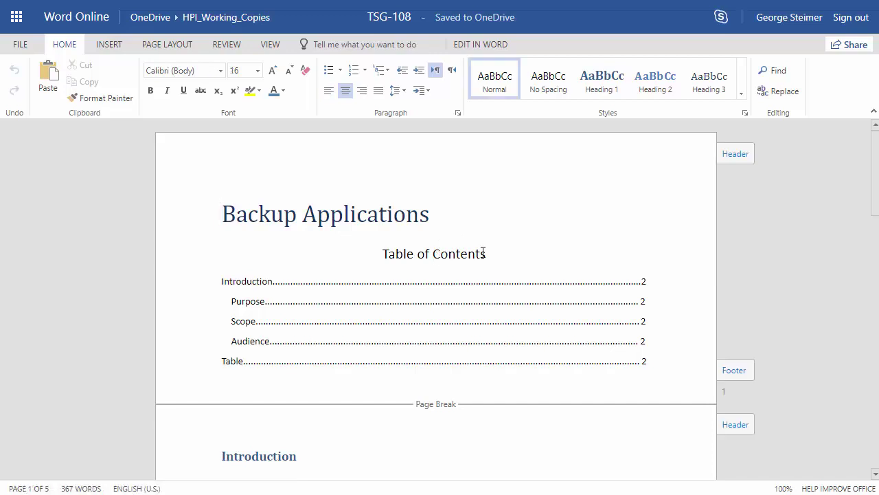
pyautogui.write('Updated')
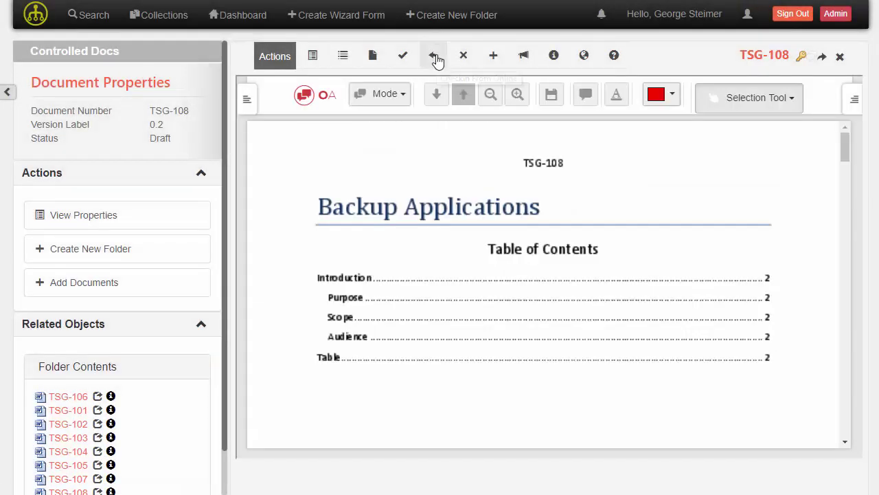
pyautogui.click(433, 58)
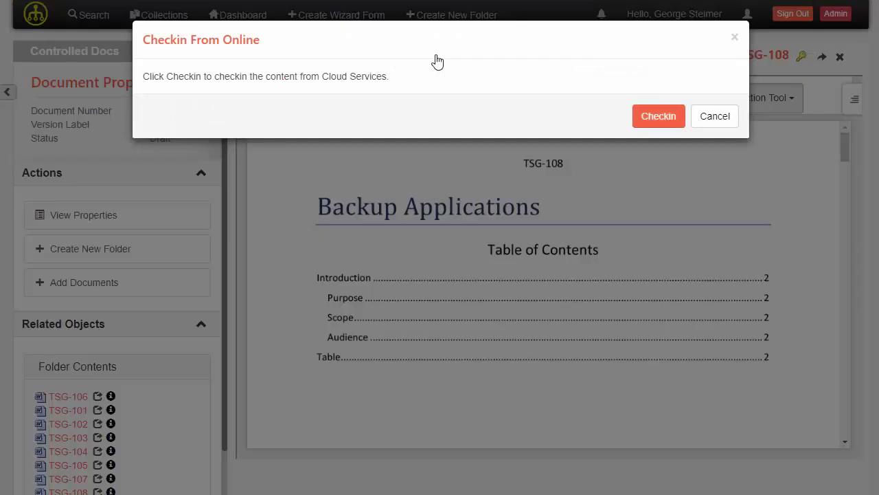
pyautogui.click(653, 118)
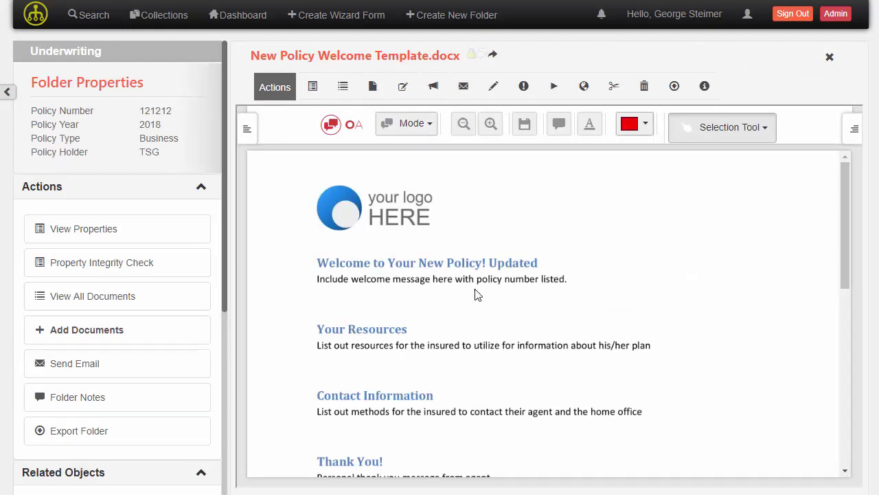
# - Add the Service Instructions tag to the properties of New Policy Welcome Template.docx and submit the change
pyautogui.click(310, 87)
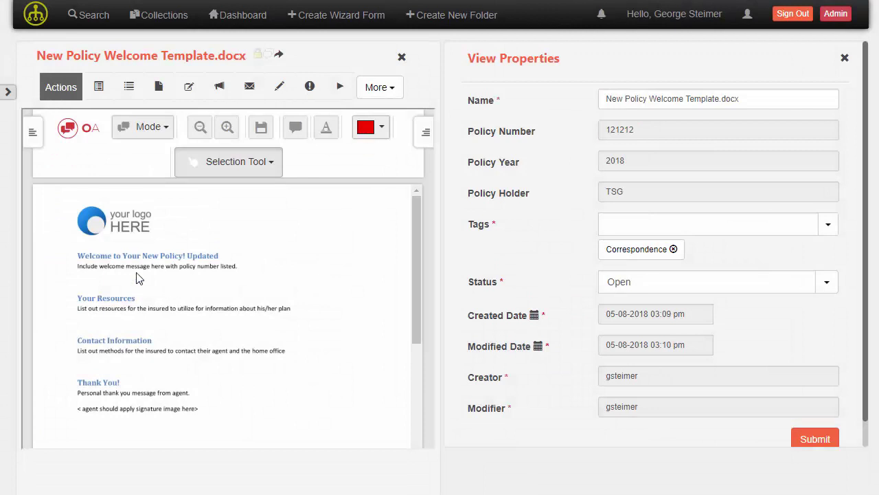
pyautogui.moveTo(416, 225)
pyautogui.mouseDown()
pyautogui.moveTo(416, 234)
pyautogui.moveTo(418, 209)
pyautogui.mouseUp()
pyautogui.click(828, 228)
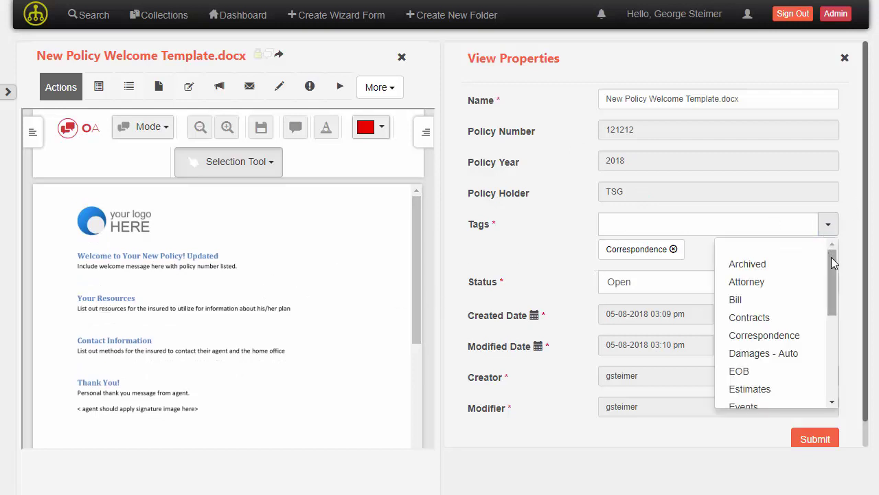
pyautogui.moveTo(831, 260); pyautogui.dragTo(811, 388)
pyautogui.click(801, 397)
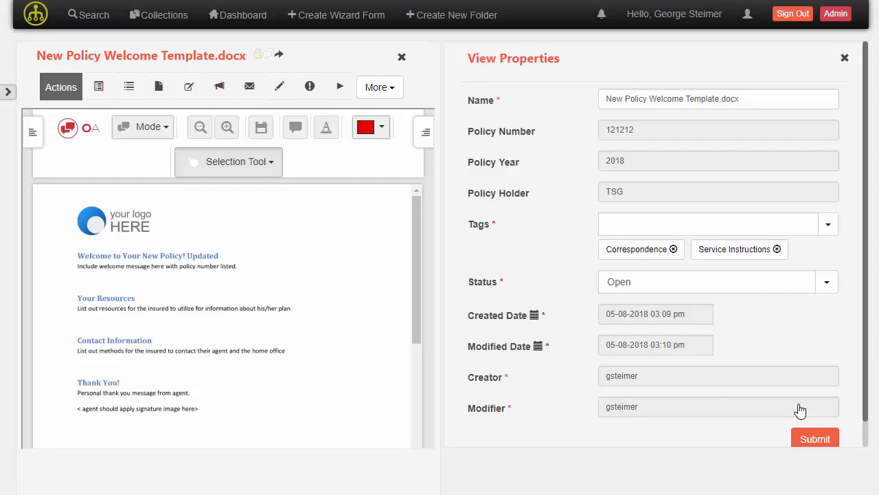
pyautogui.click(806, 441)
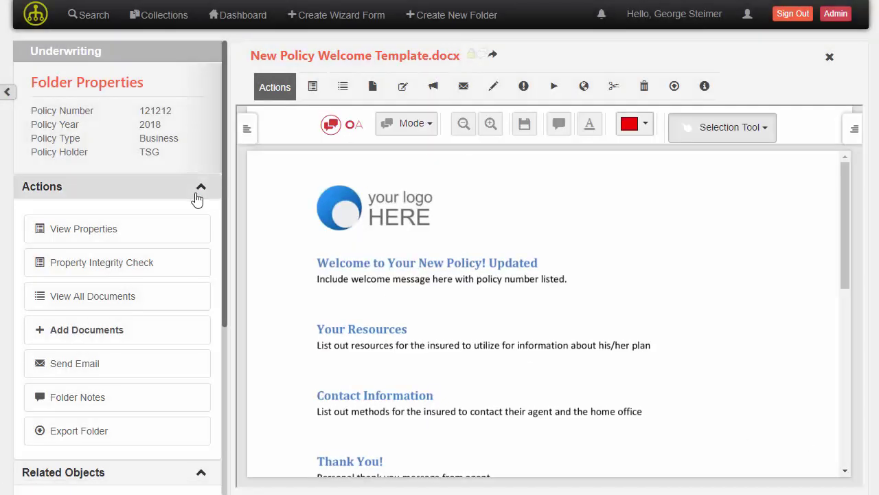
# - Examine the contents of the Service Instructions and Correspondence groups in the policy folder, and collapse both
pyautogui.click(200, 188)
pyautogui.click(38, 340)
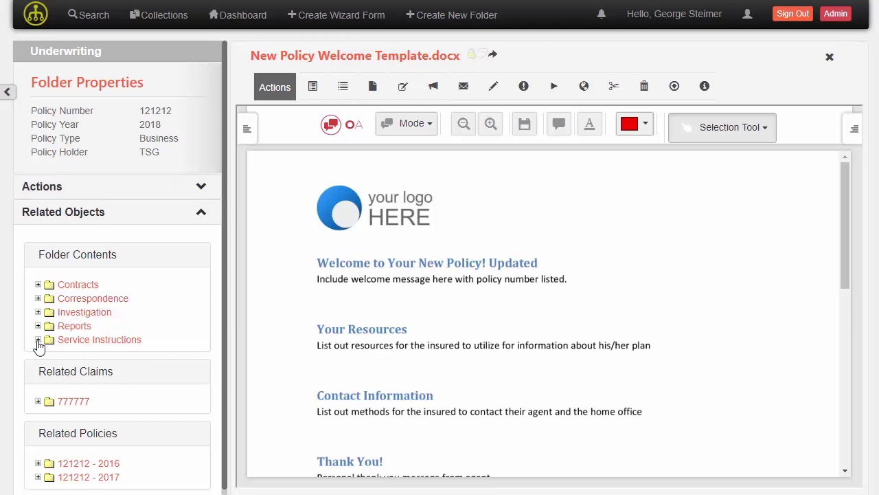
pyautogui.click(38, 299)
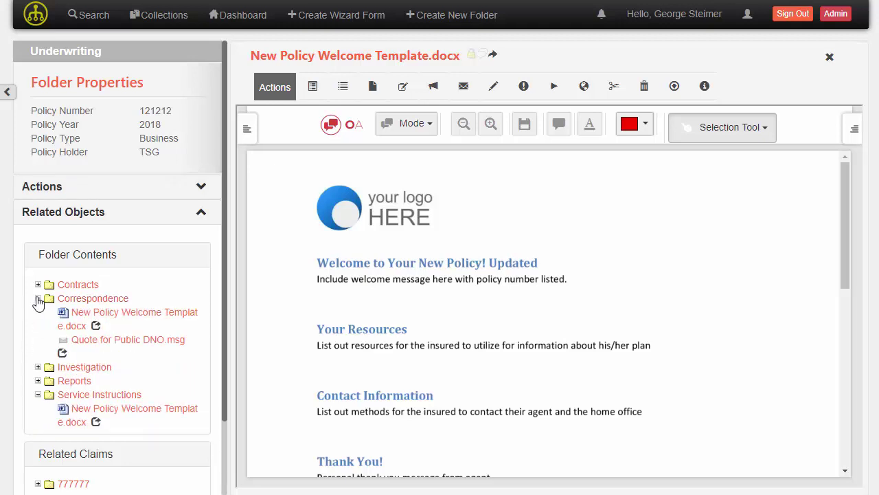
pyautogui.click(38, 299)
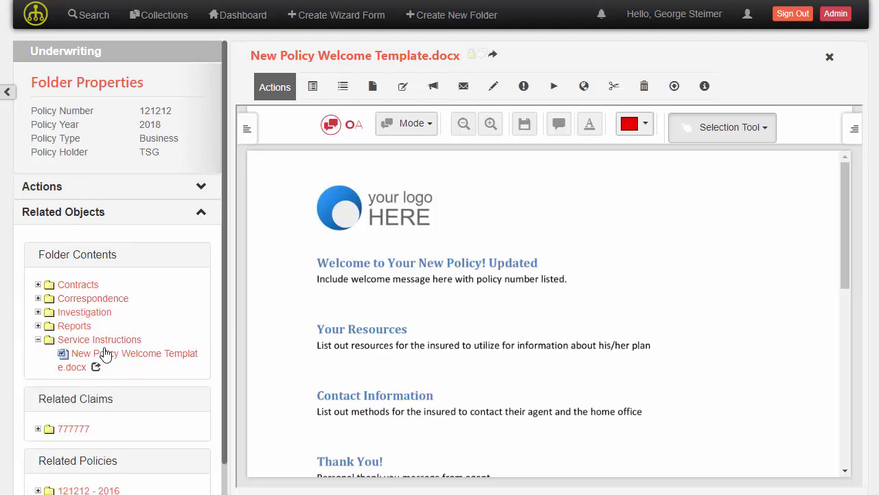
pyautogui.click(39, 340)
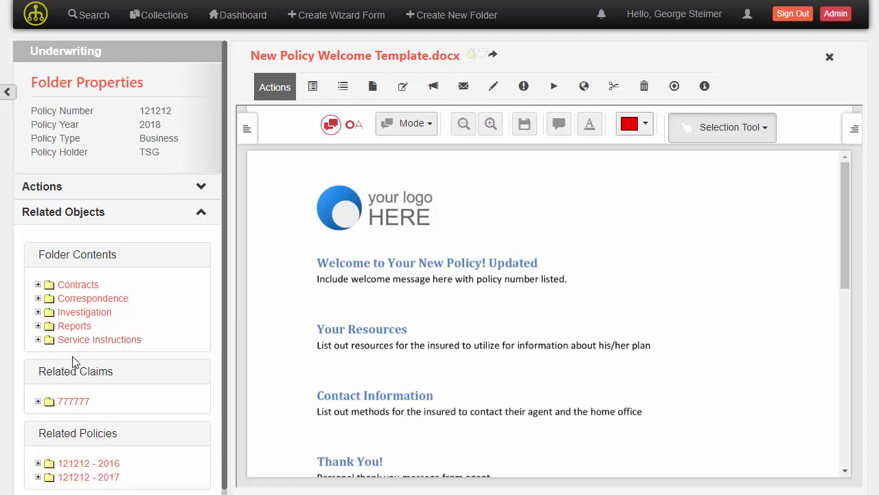